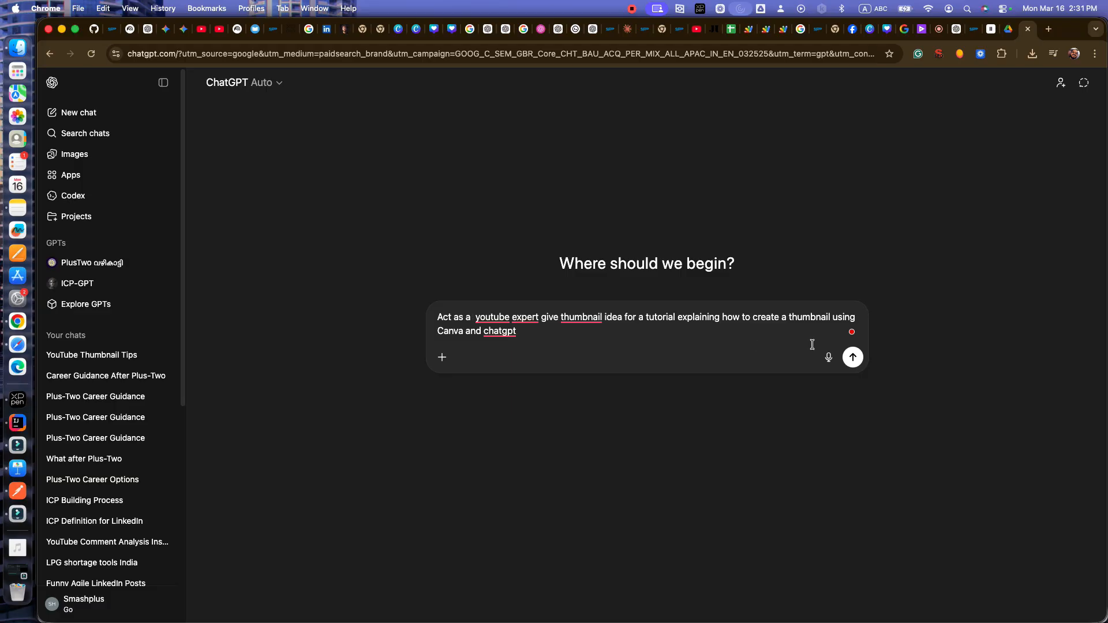
# Submit the prompt asking for a thumbnail idea for a Canva and ChatGPT tutorial, and read through the suggested concepts.
pyautogui.click(853, 357)
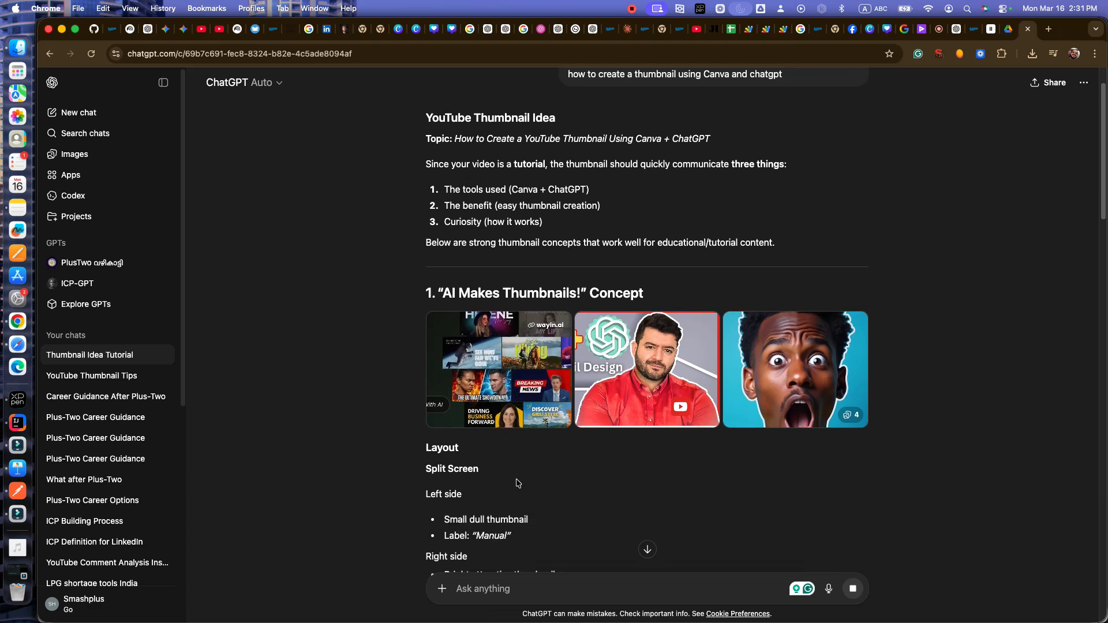
pyautogui.scroll(-5, 514, 486)
pyautogui.scroll(-10, 514, 486)
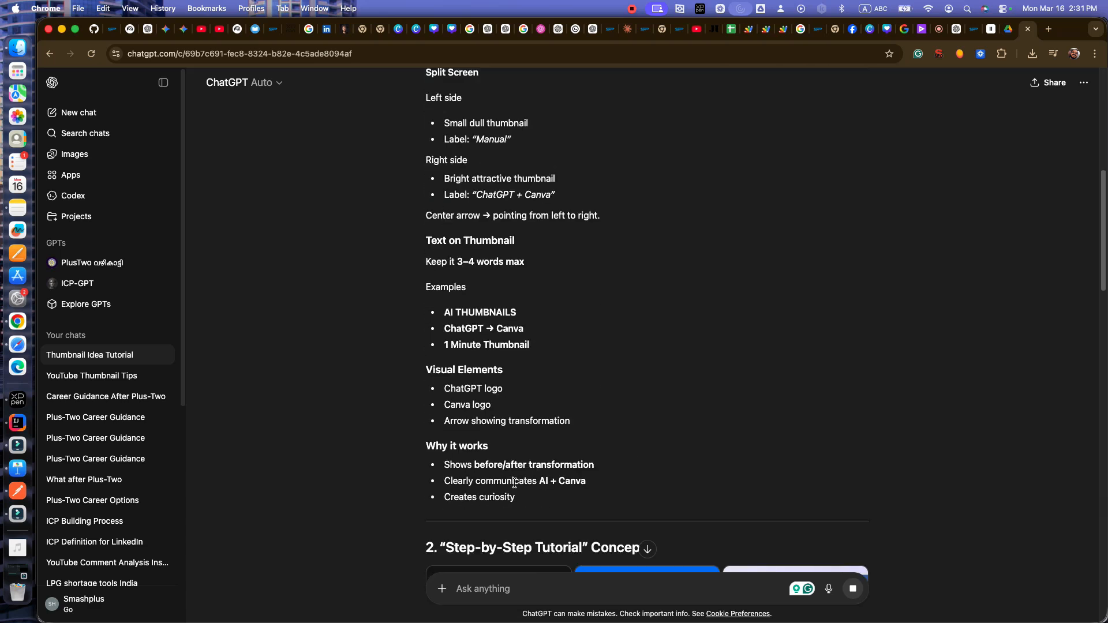
pyautogui.scroll(-7, 552, 437)
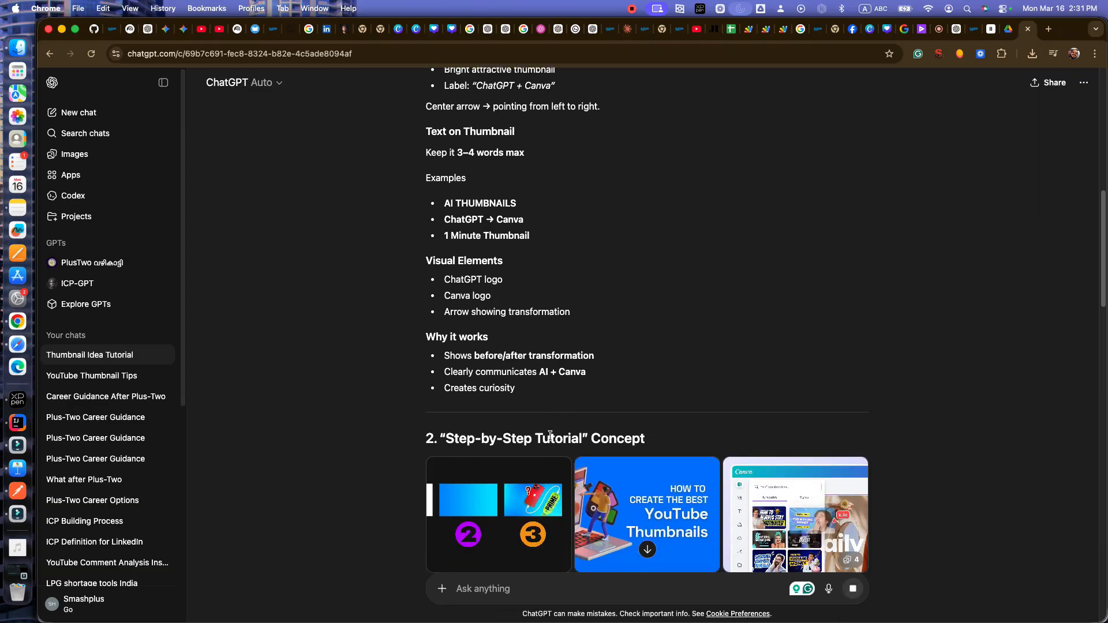
pyautogui.scroll(6, 552, 437)
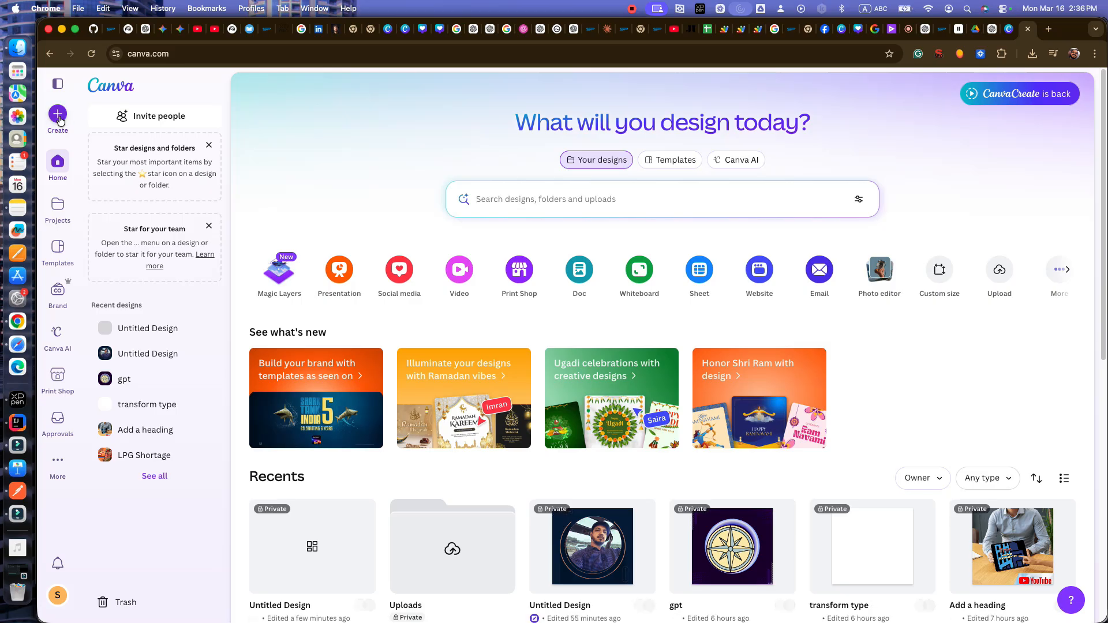
# Create a new blank YouTube Thumbnail design in Canva, finding the design type by searching for "thum".
pyautogui.click(58, 115)
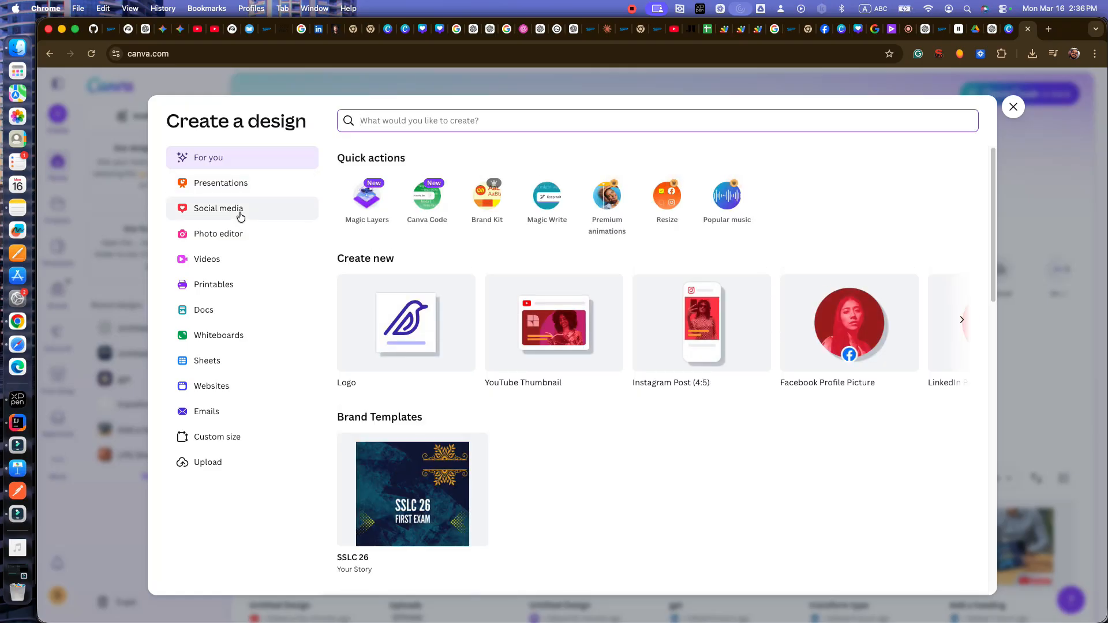
pyautogui.click(371, 119)
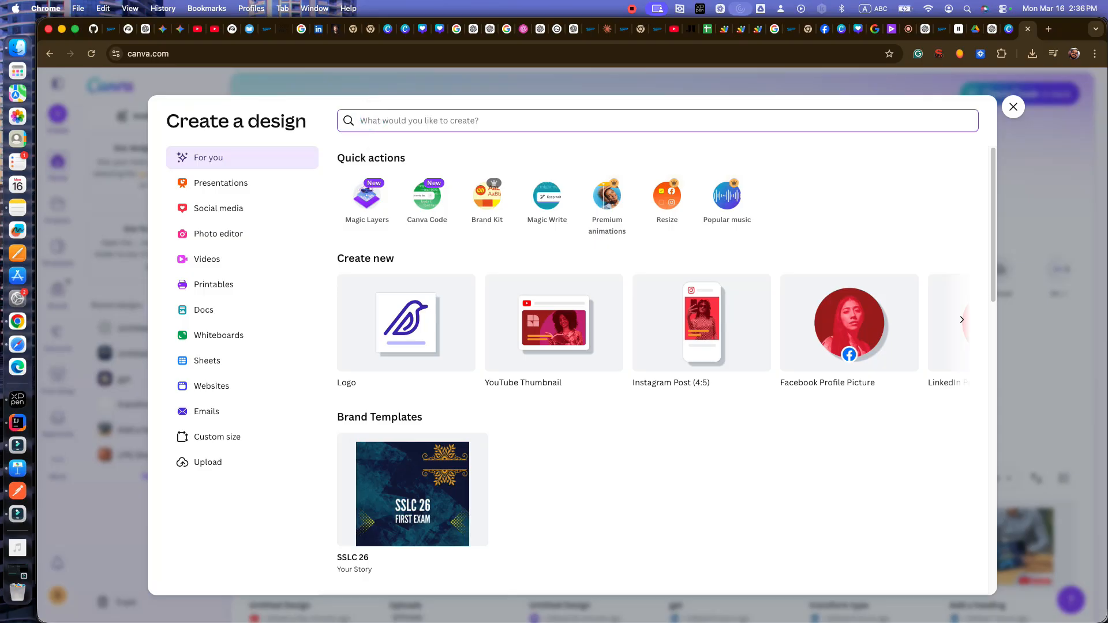
pyautogui.write('thum')
pyautogui.click(764, 190)
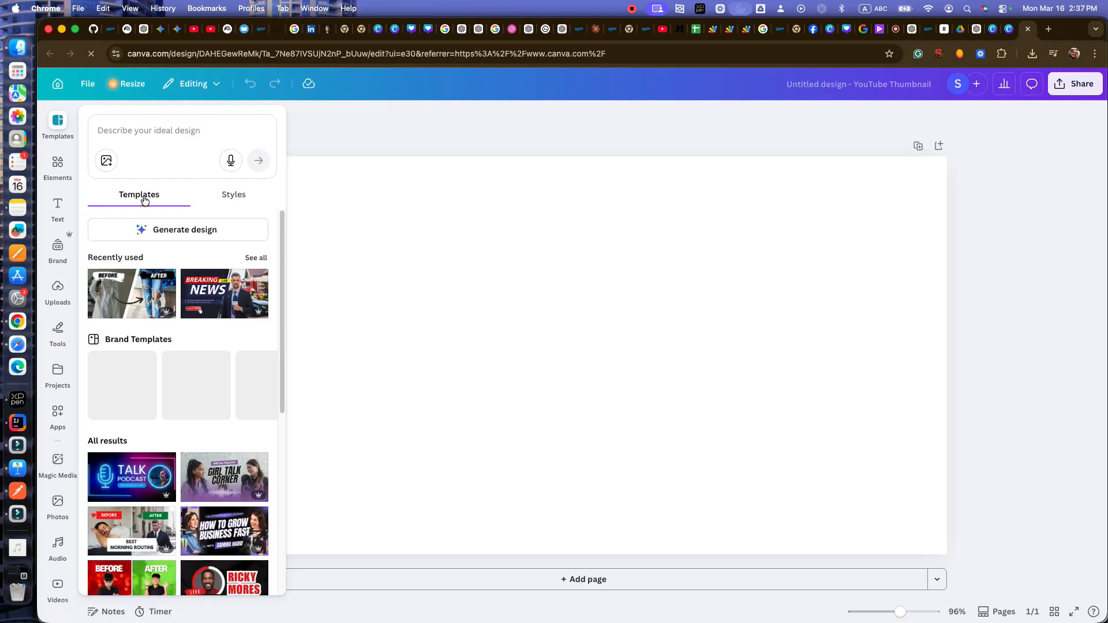
# Search the templates for "youtube" and apply the red and yellow "Eye Catching Thumbnail Design" template to the page.
pyautogui.scroll(-1, 198, 461)
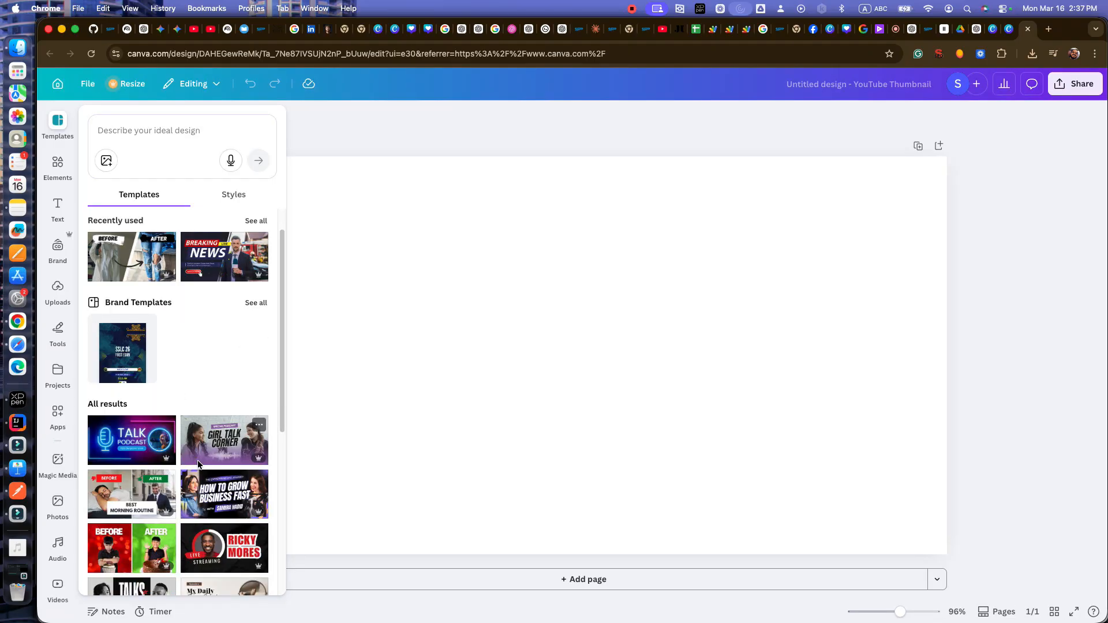
pyautogui.scroll(-3, 196, 462)
pyautogui.scroll(-3, 188, 469)
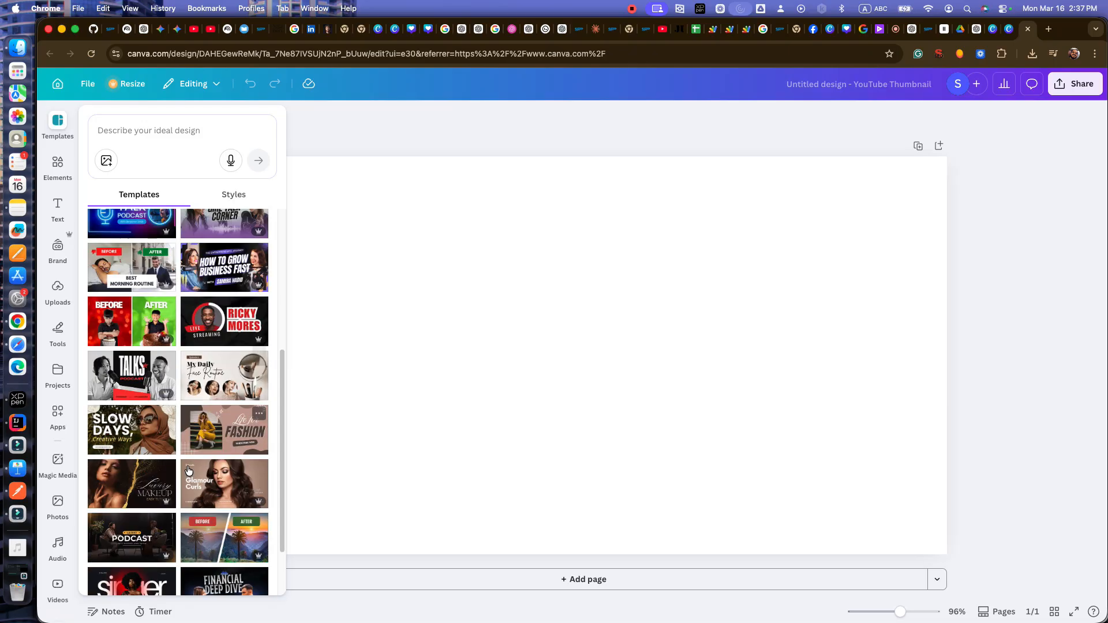
pyautogui.scroll(-2, 189, 462)
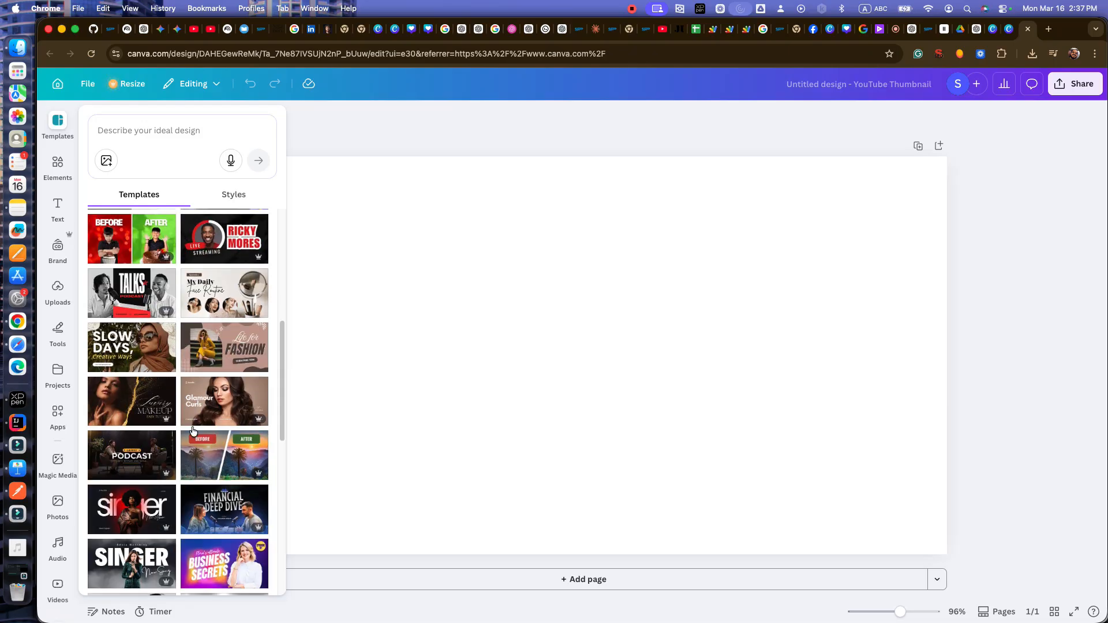
pyautogui.scroll(-3, 194, 430)
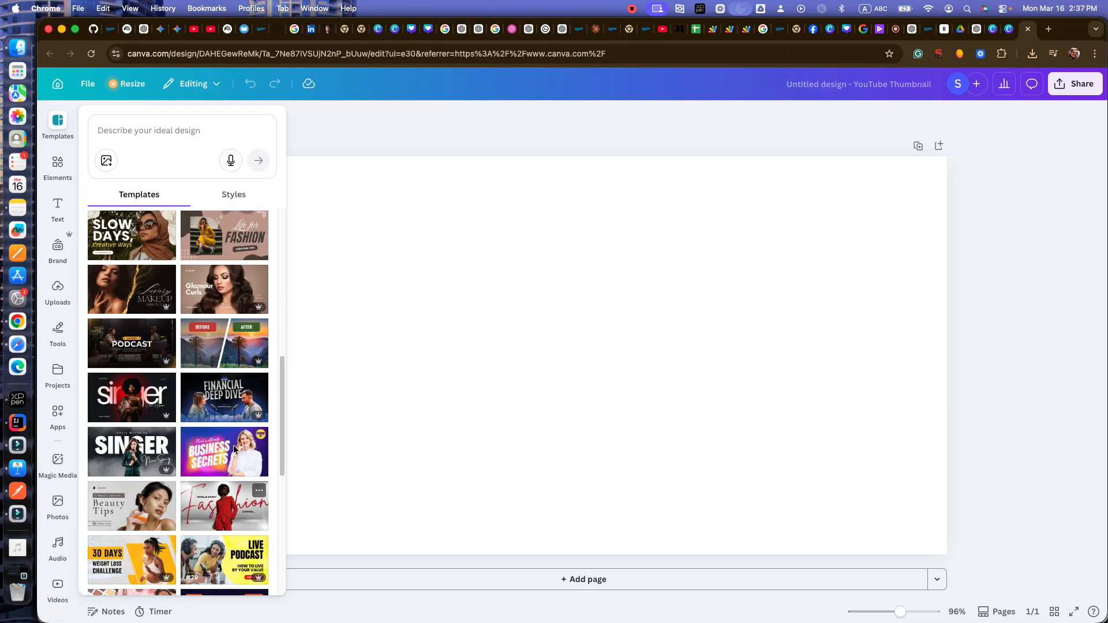
pyautogui.scroll(-3, 237, 565)
pyautogui.click(132, 130)
pyautogui.write('youtube')
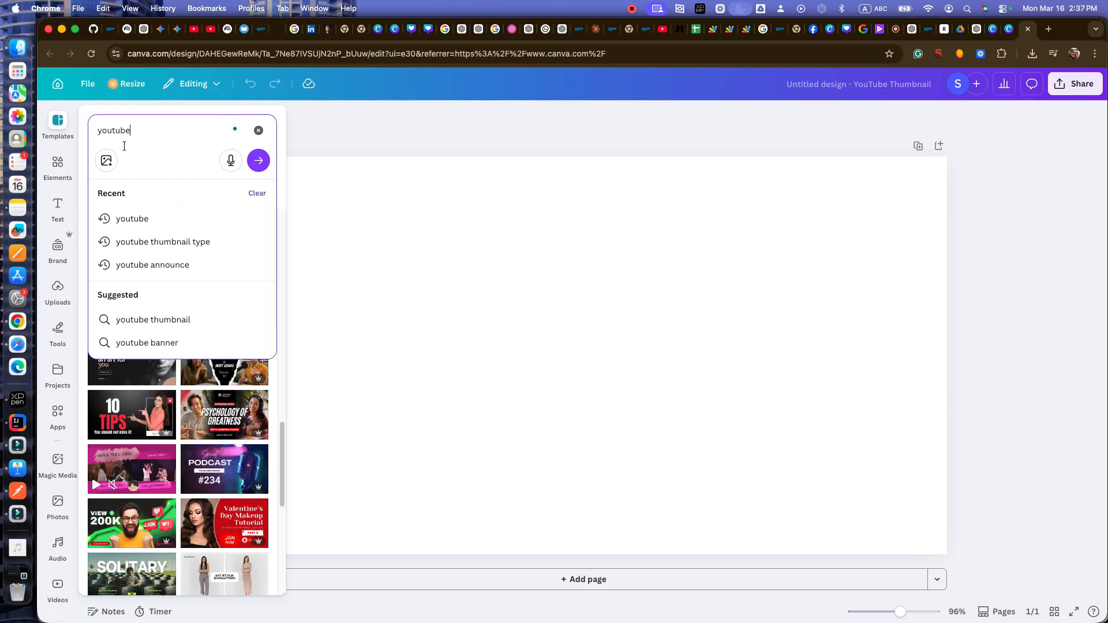
pyautogui.click(128, 226)
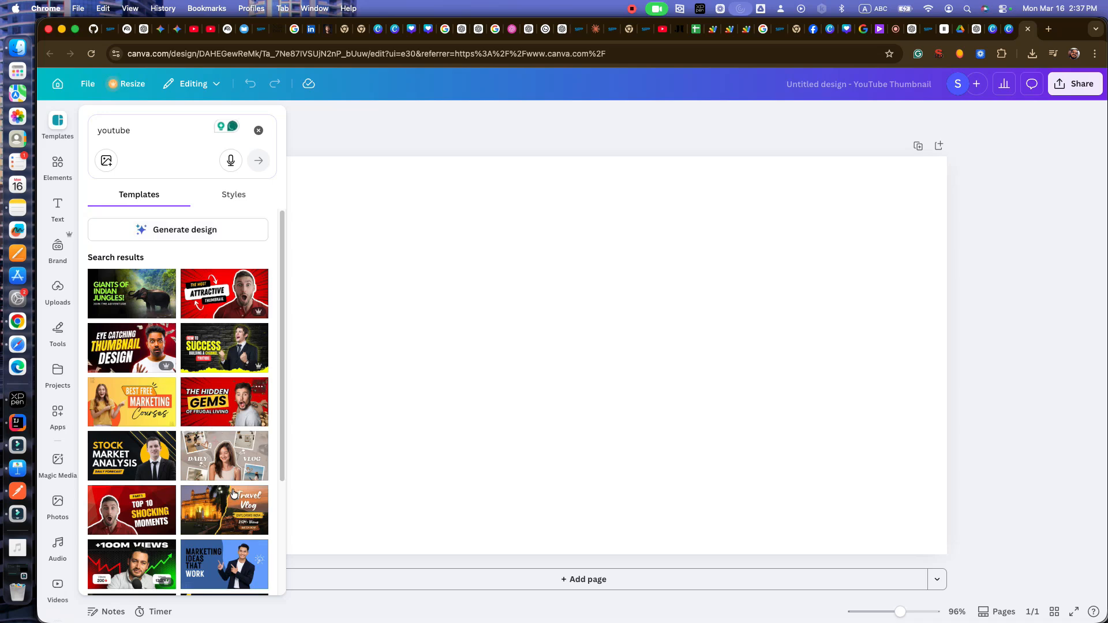
pyautogui.scroll(-2, 233, 494)
pyautogui.scroll(2, 233, 494)
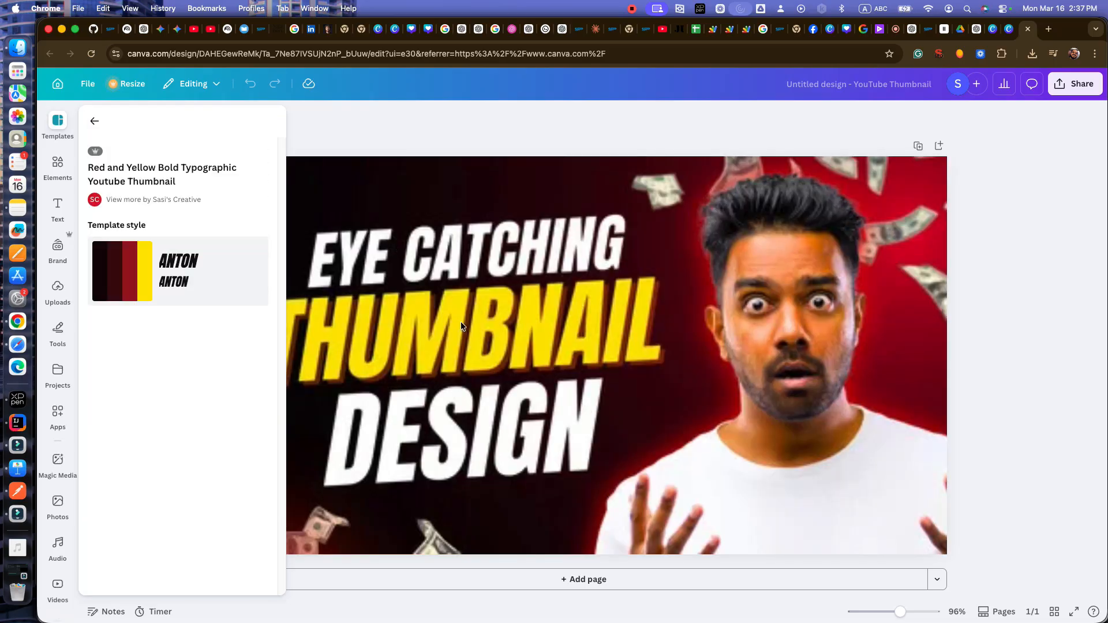
# Examine the template's separate text lines by selecting "EYE CATCHING", "THUMBNAIL" and "DESIGN" in turn.
pyautogui.click(502, 385)
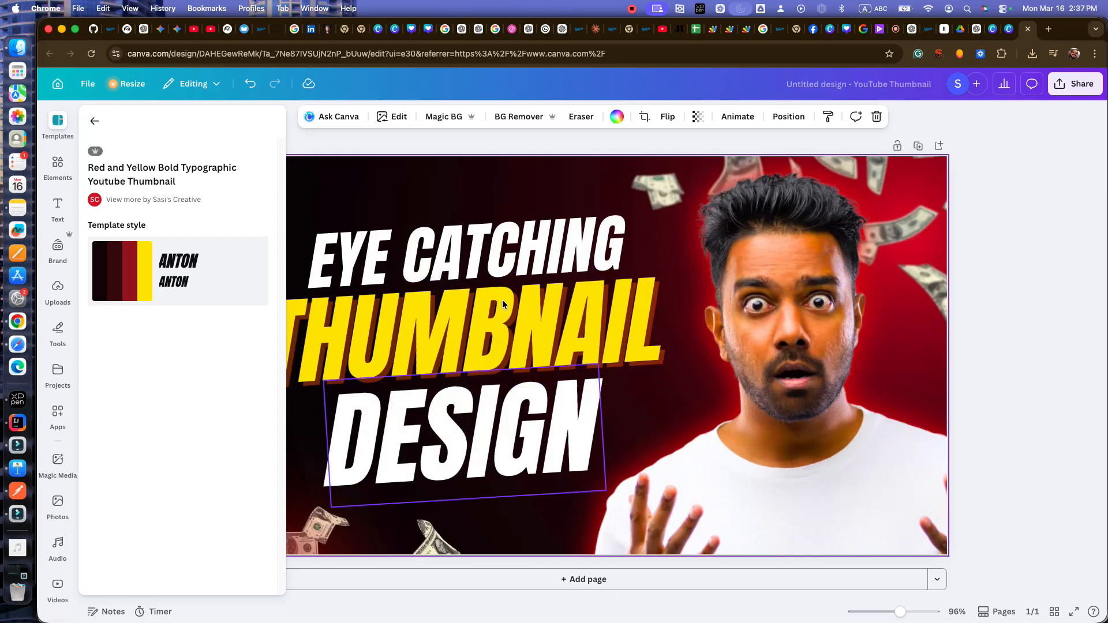
pyautogui.click(489, 238)
pyautogui.click(489, 337)
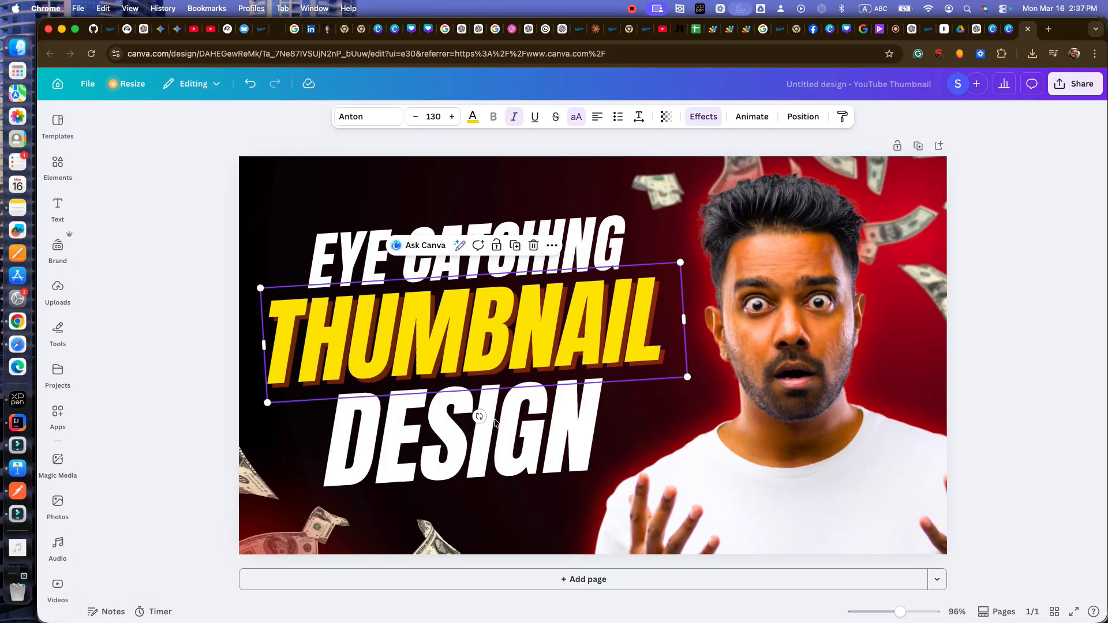
pyautogui.click(496, 432)
pyautogui.click(531, 246)
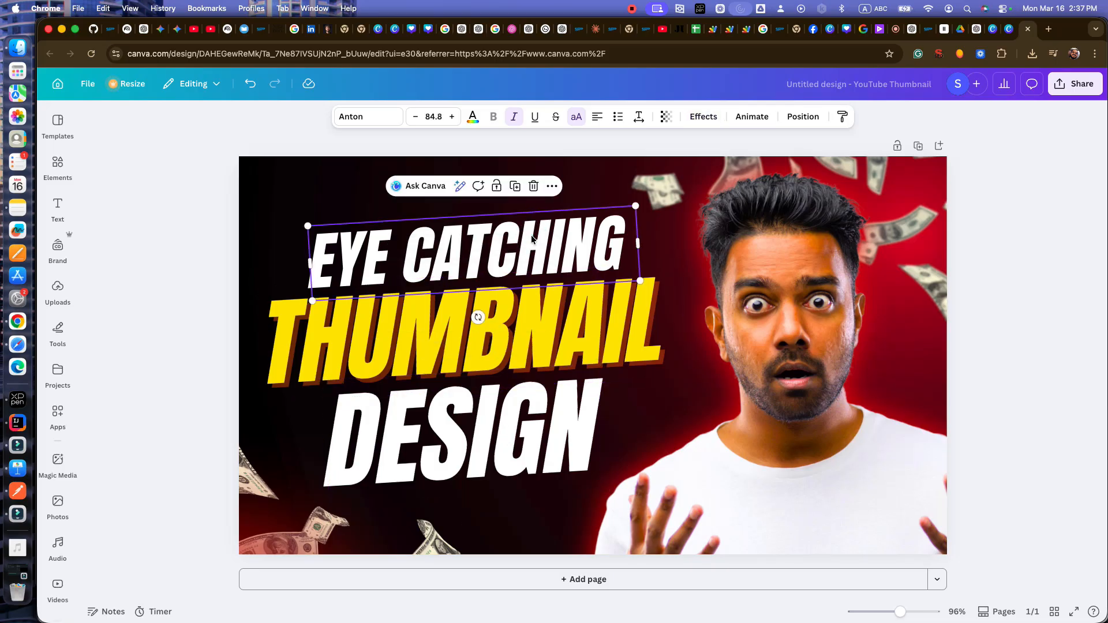
pyautogui.click(532, 310)
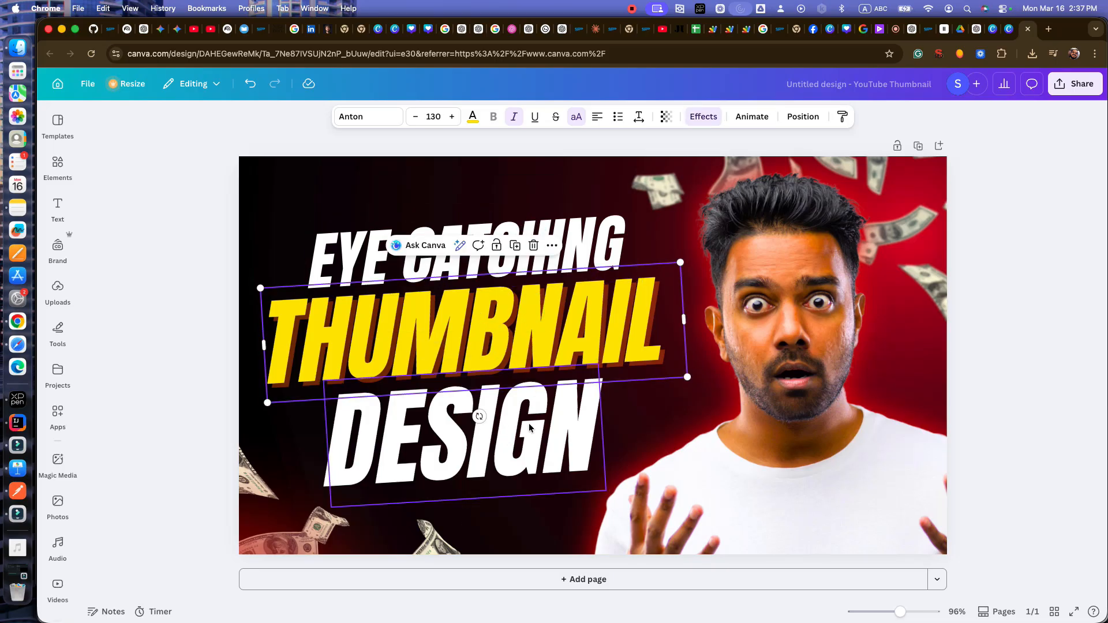
# Try the Open Sauce font on the "EYE CATCHING" text and undo the font change.
pyautogui.doubleClick(424, 244)
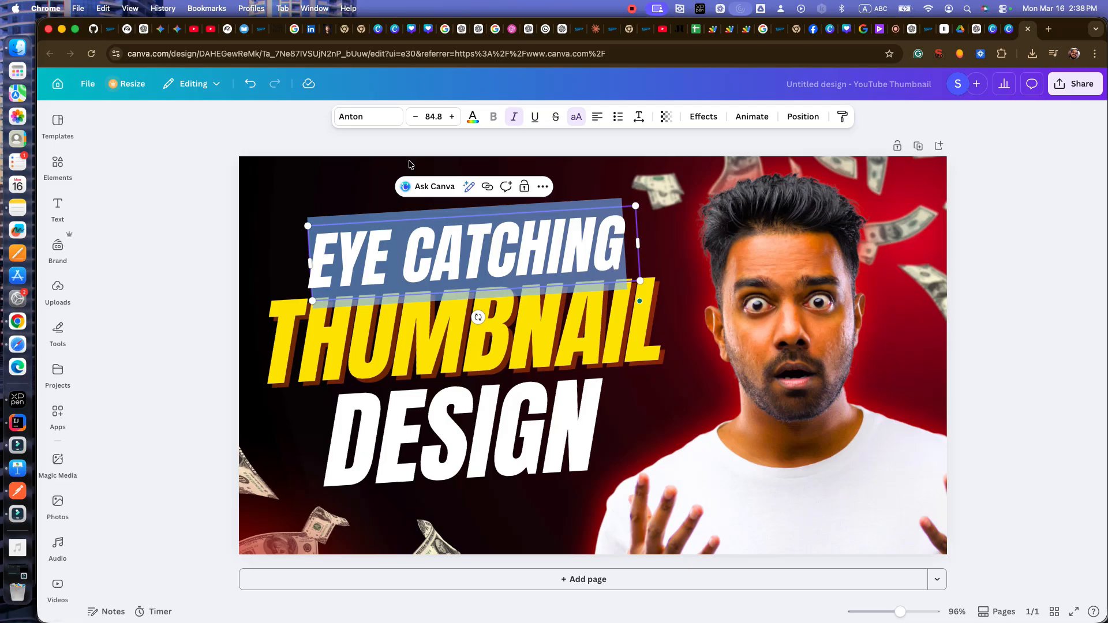
pyautogui.click(395, 119)
pyautogui.click(172, 339)
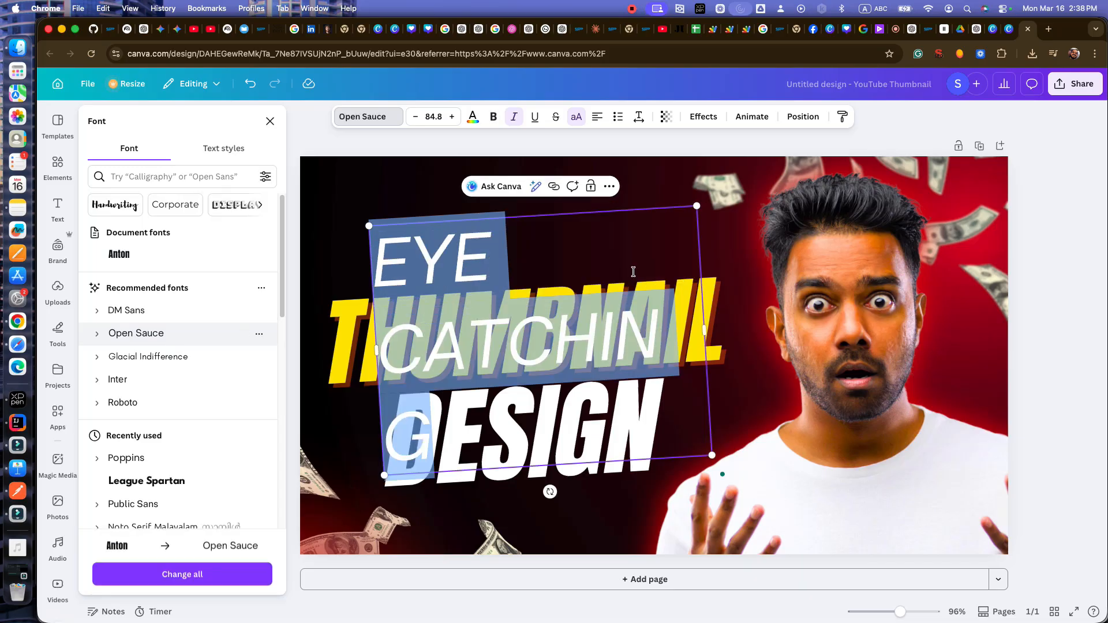
pyautogui.press('super+z')
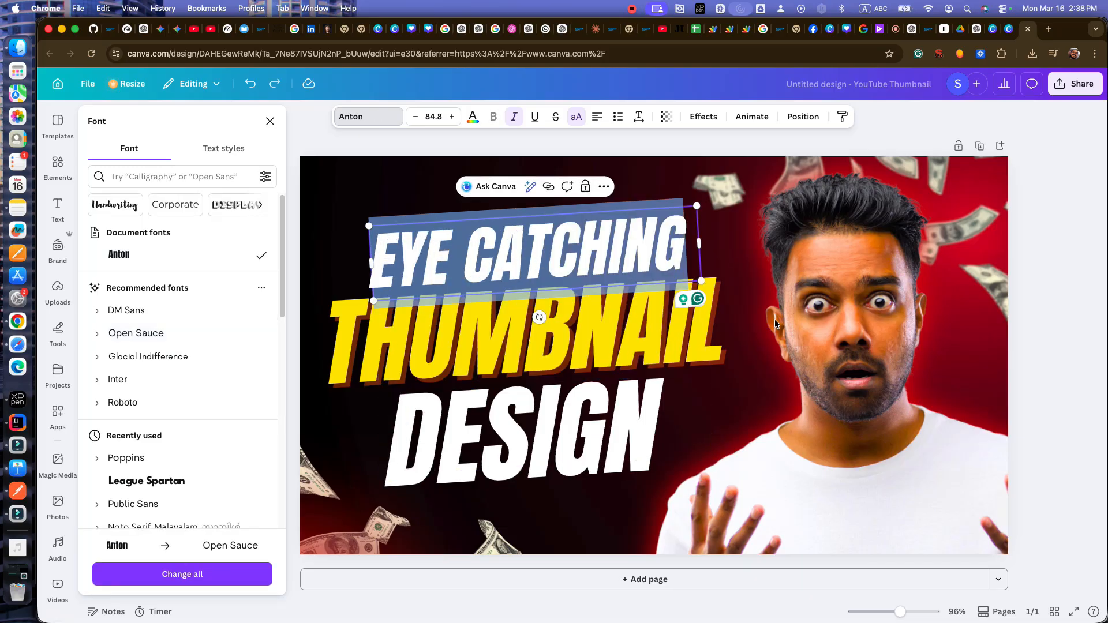
# Open the uploaded images and locate the portrait photo of the man in the dark patterned shirt.
pyautogui.click(742, 241)
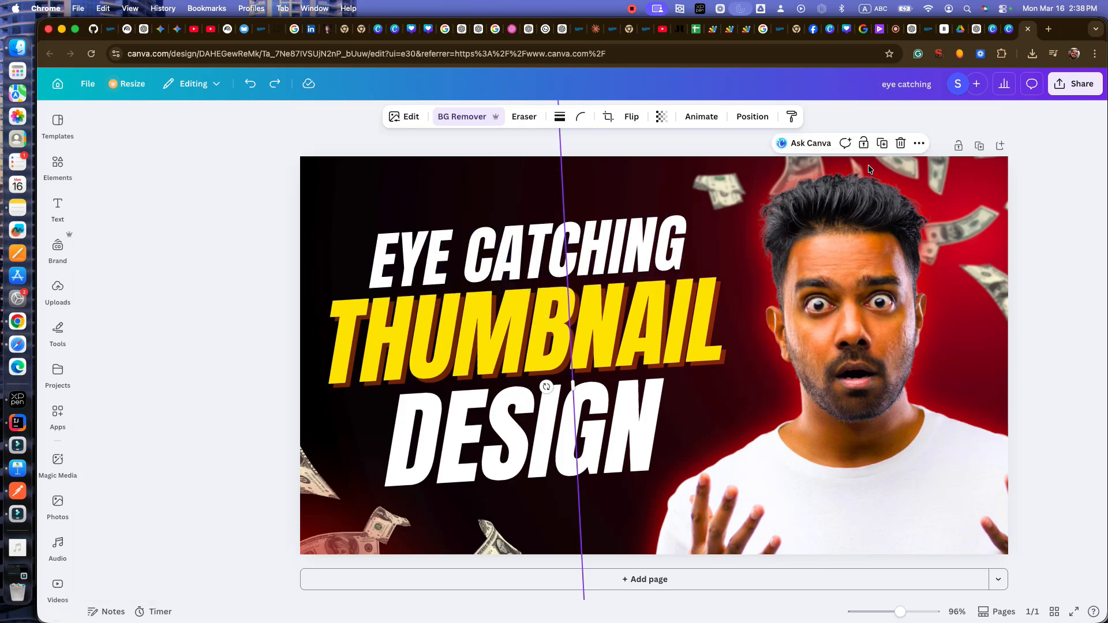
pyautogui.click(58, 288)
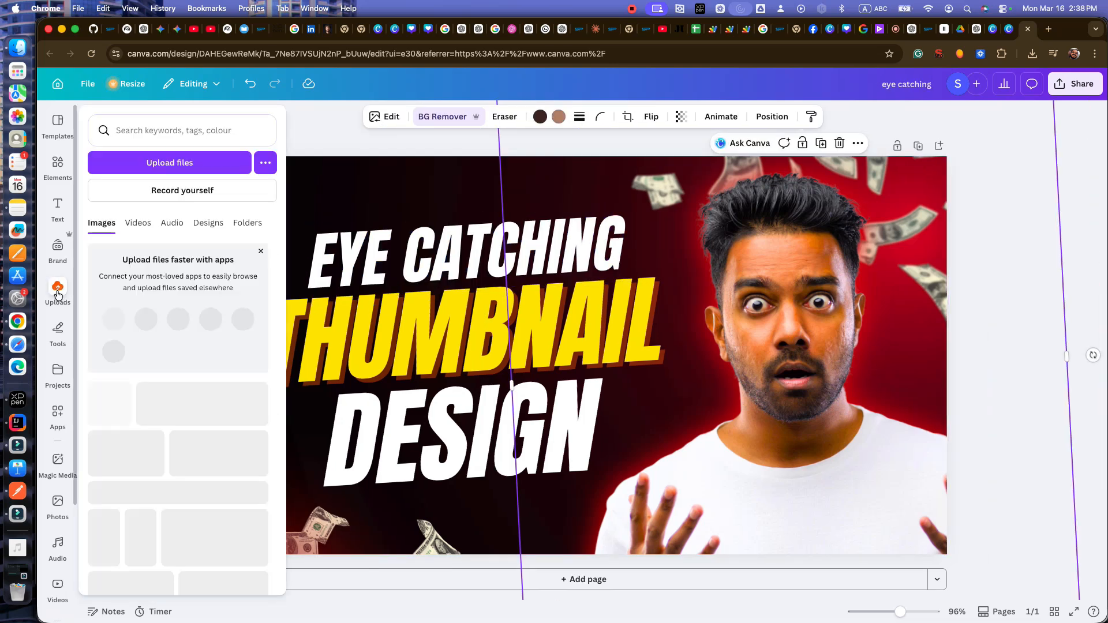
pyautogui.scroll(-5, 180, 383)
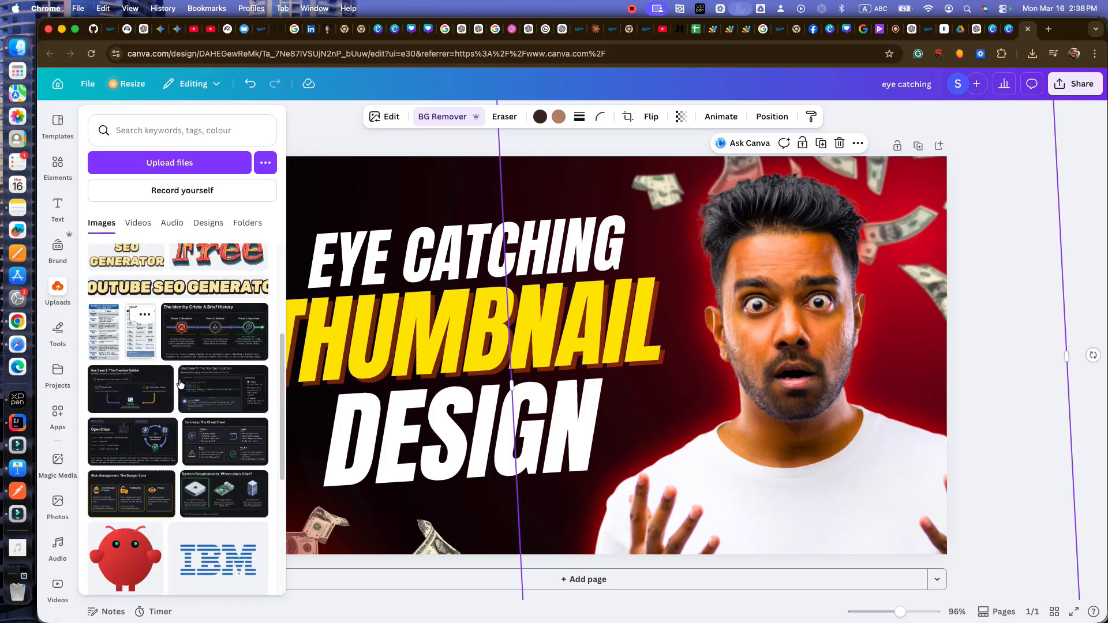
pyautogui.scroll(-5, 180, 384)
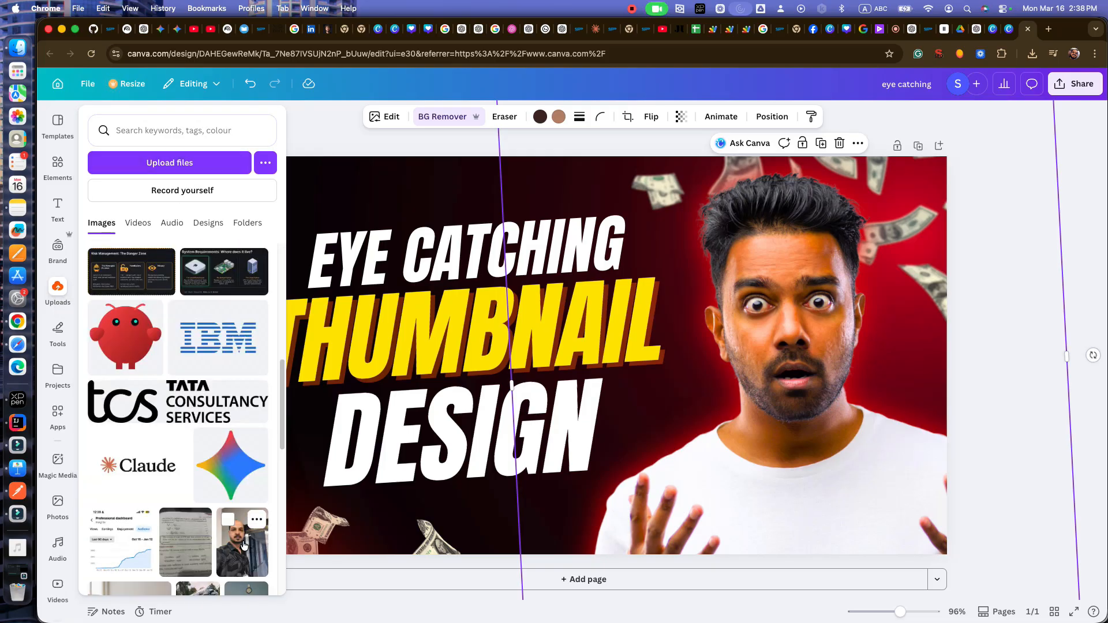
# Try adding the uploaded portrait photo as a separate image on the thumbnail, and delete it from the page.
pyautogui.moveTo(554, 424); pyautogui.dragTo(555, 426)
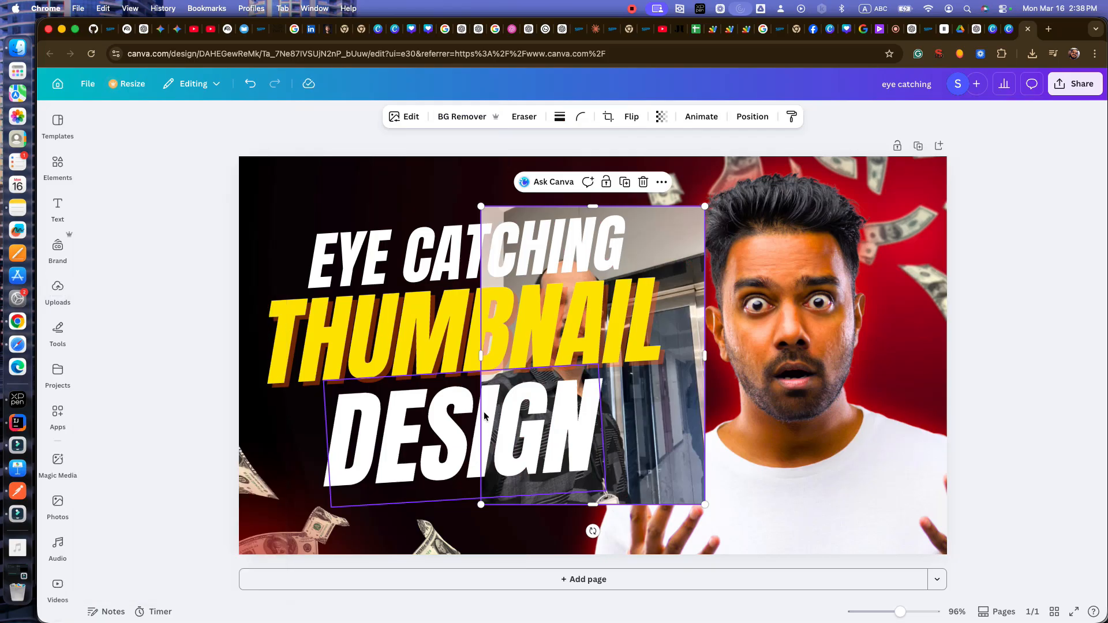
pyautogui.moveTo(666, 449); pyautogui.dragTo(982, 310)
pyautogui.moveTo(815, 359); pyautogui.dragTo(763, 403)
pyautogui.press('Delete')
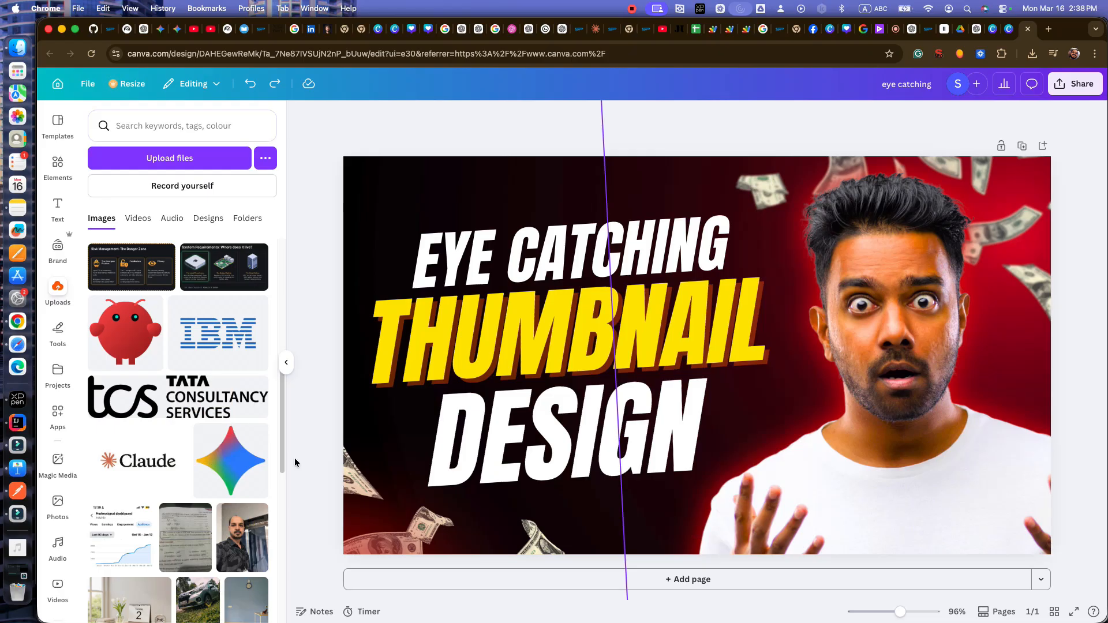
# Replace the template's man in the white shirt with the uploaded portrait photo and flip it horizontally.
pyautogui.moveTo(242, 537); pyautogui.dragTo(915, 452)
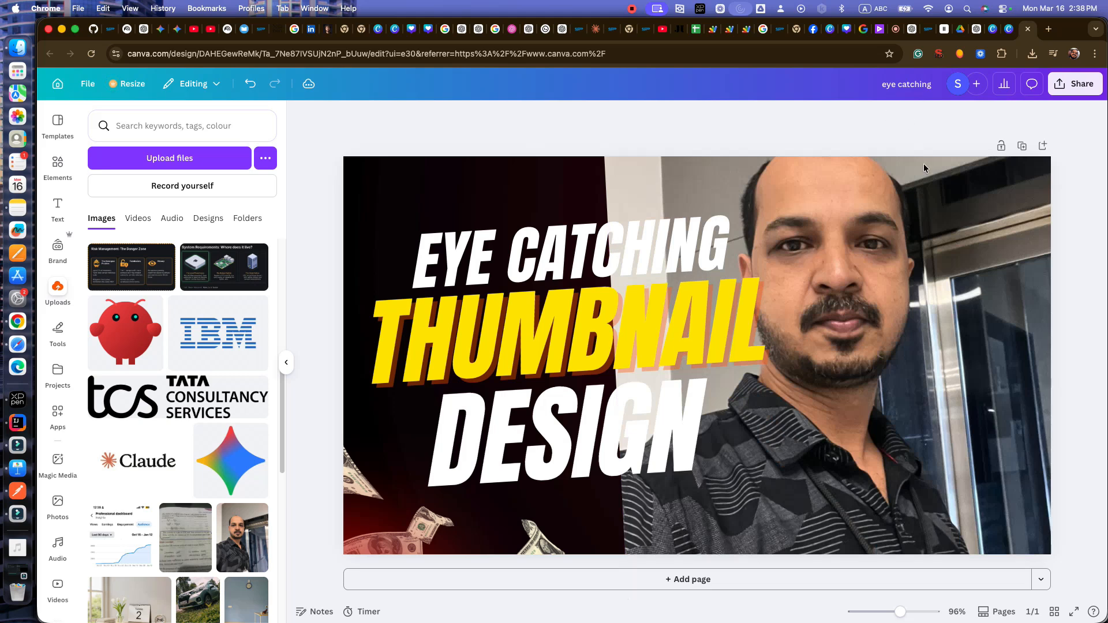
pyautogui.click(933, 280)
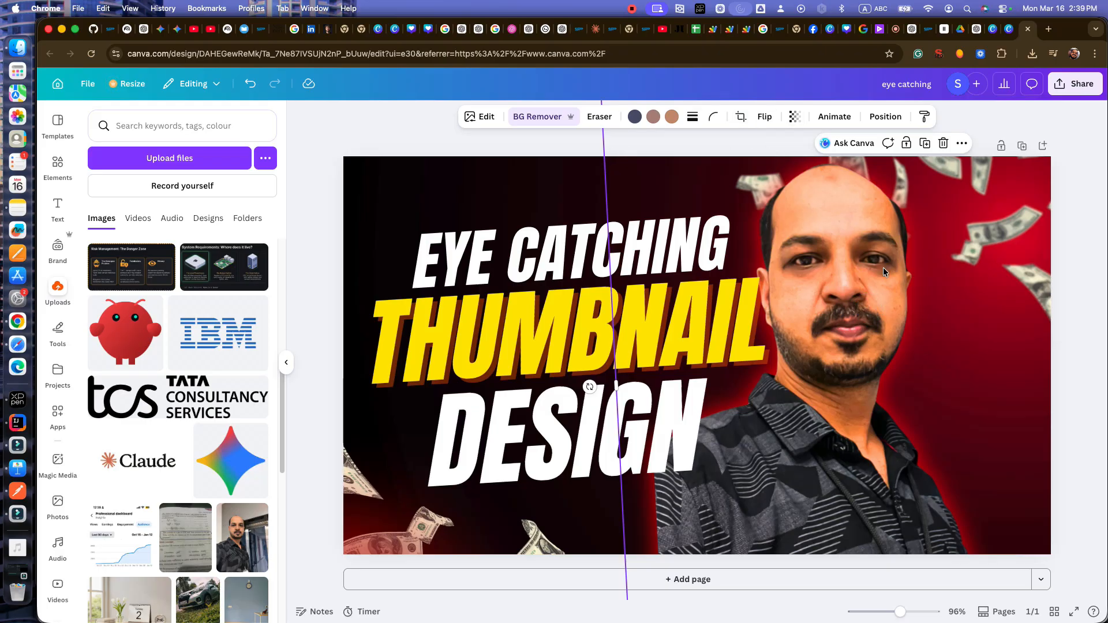
pyautogui.click(759, 116)
pyautogui.click(777, 151)
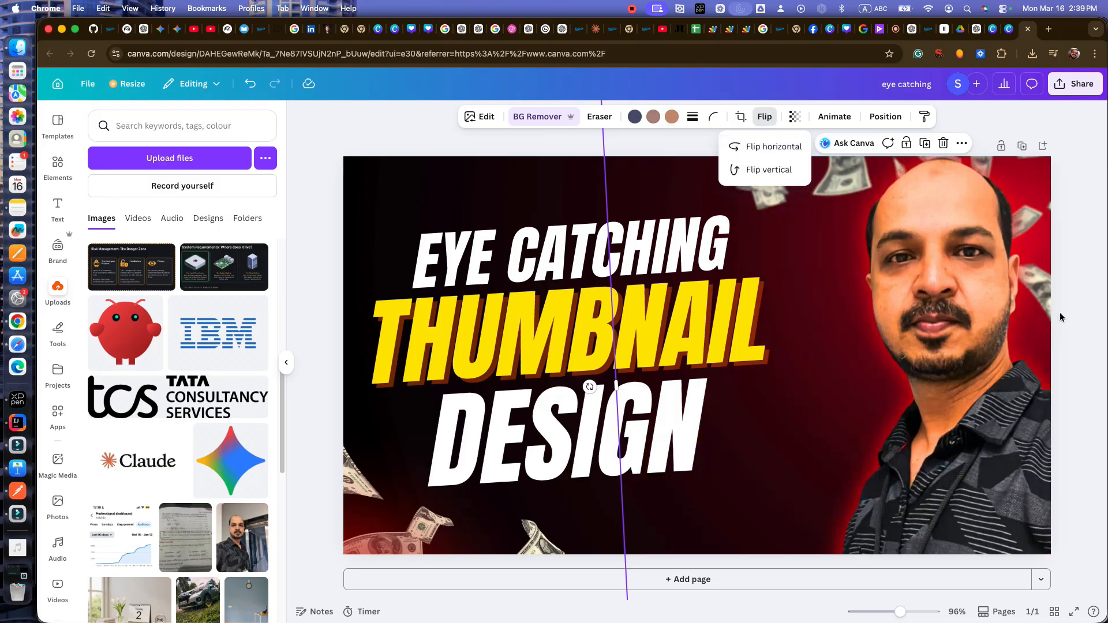
pyautogui.click(939, 331)
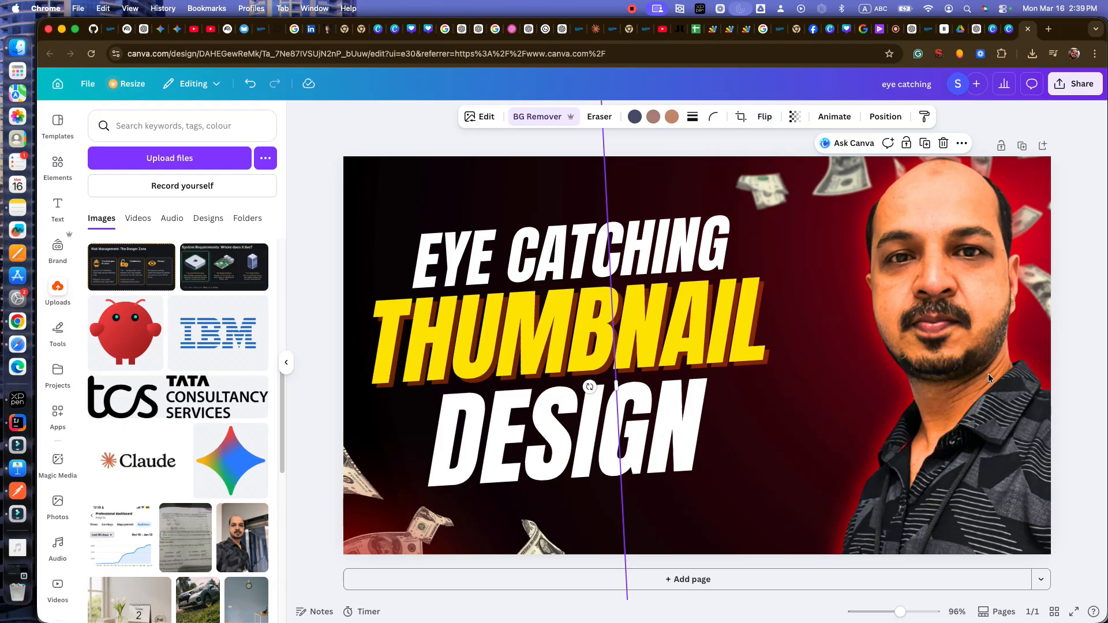
# Move the portrait slightly down so there is space between the head and the thumbnail's upper edge.
pyautogui.moveTo(989, 378); pyautogui.dragTo(983, 420)
pyautogui.click(816, 405)
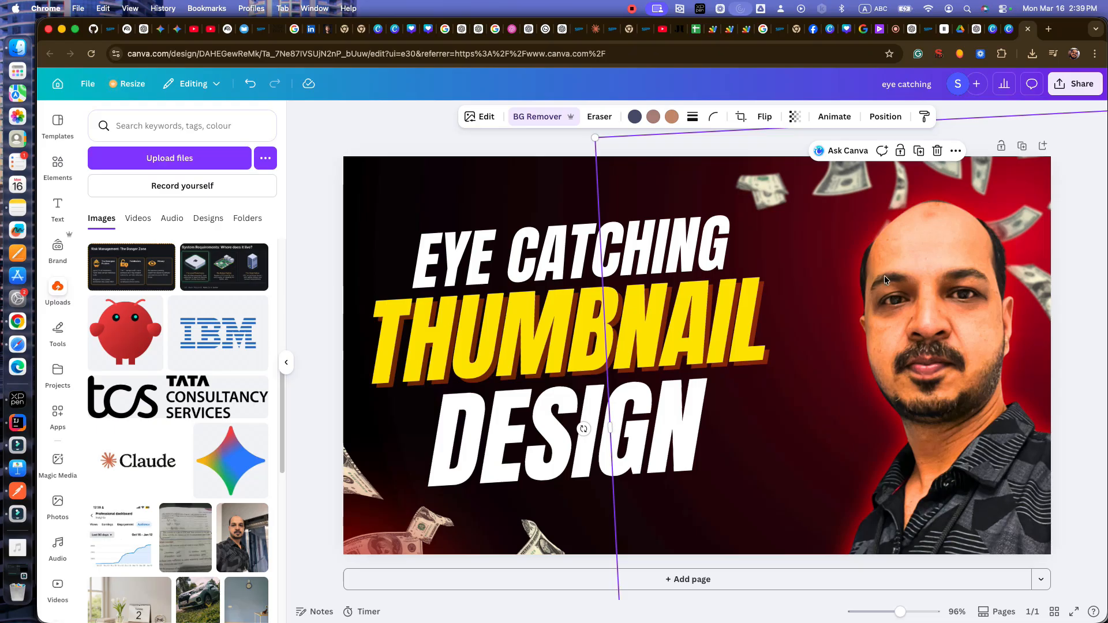
pyautogui.click(461, 186)
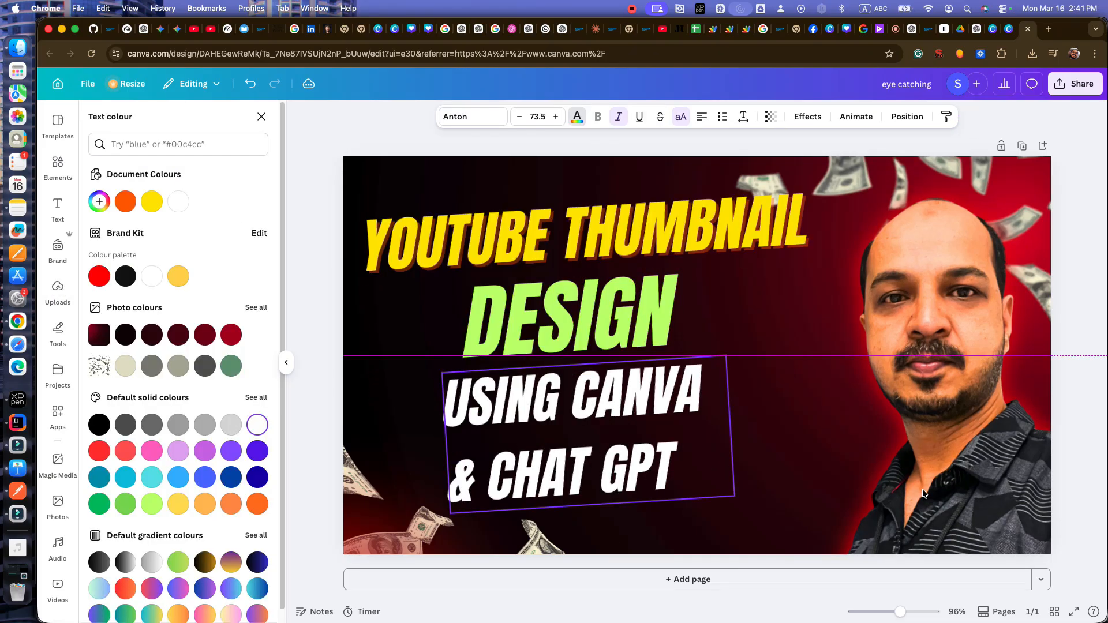
# Search the elements for "subscribe" and place the orange-to-purple SUBSCRIBE graphic in the thumbnail's lower-right corner.
pyautogui.click(797, 347)
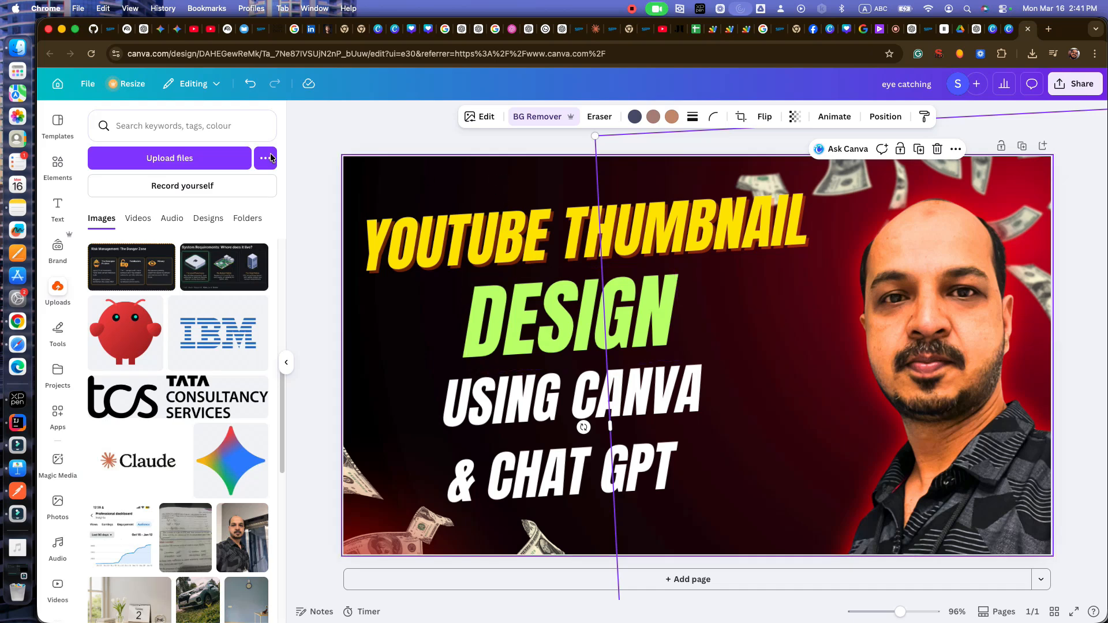
pyautogui.click(57, 164)
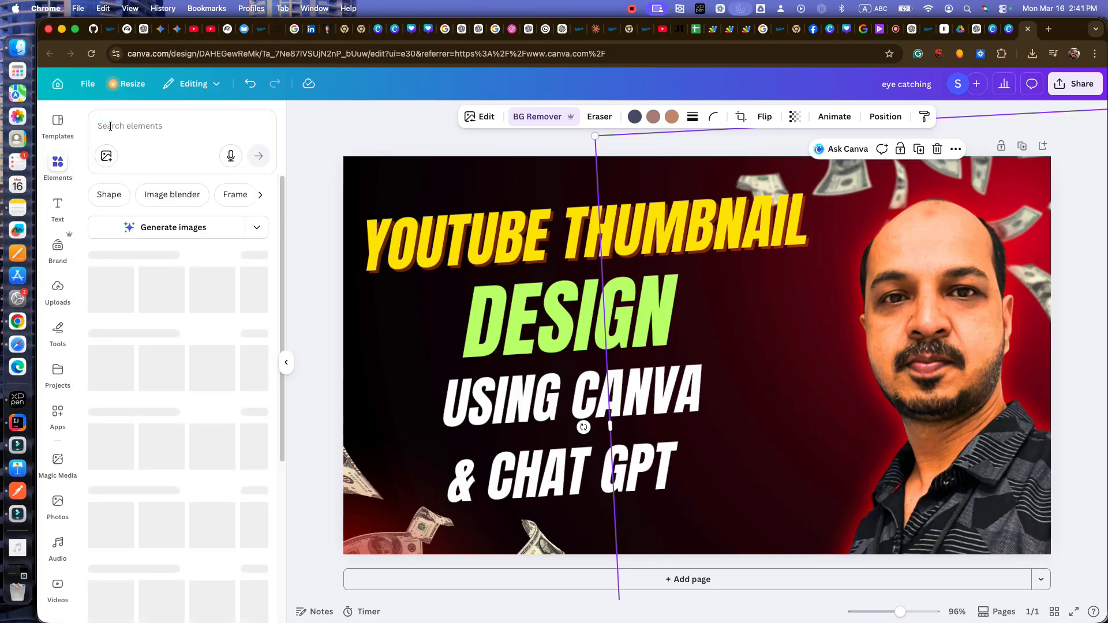
pyautogui.click(110, 126)
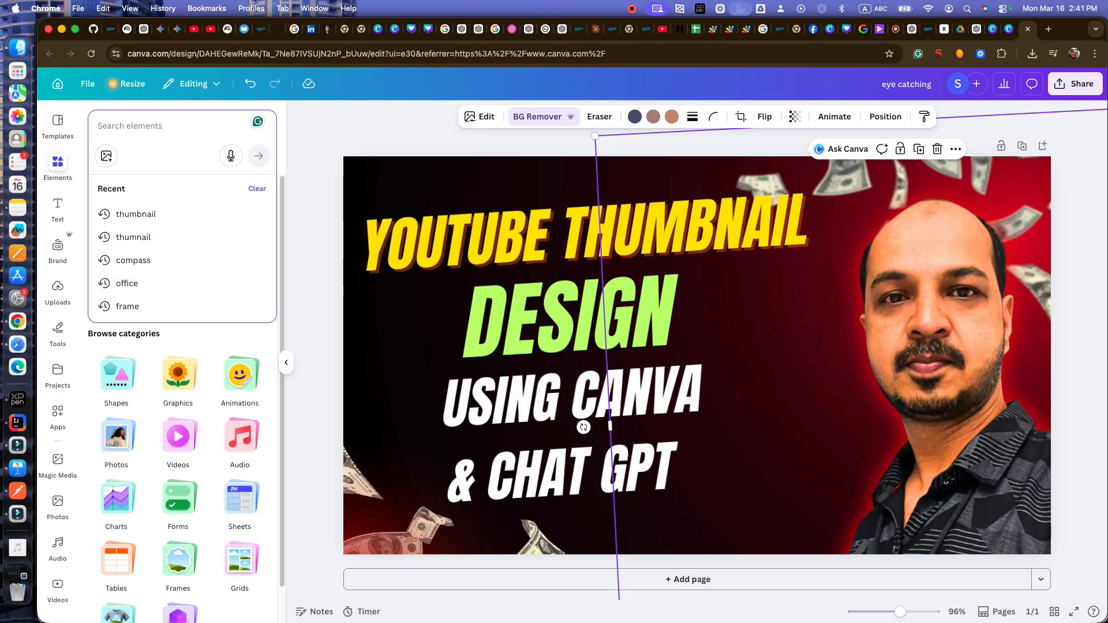
pyautogui.write('subscribe')
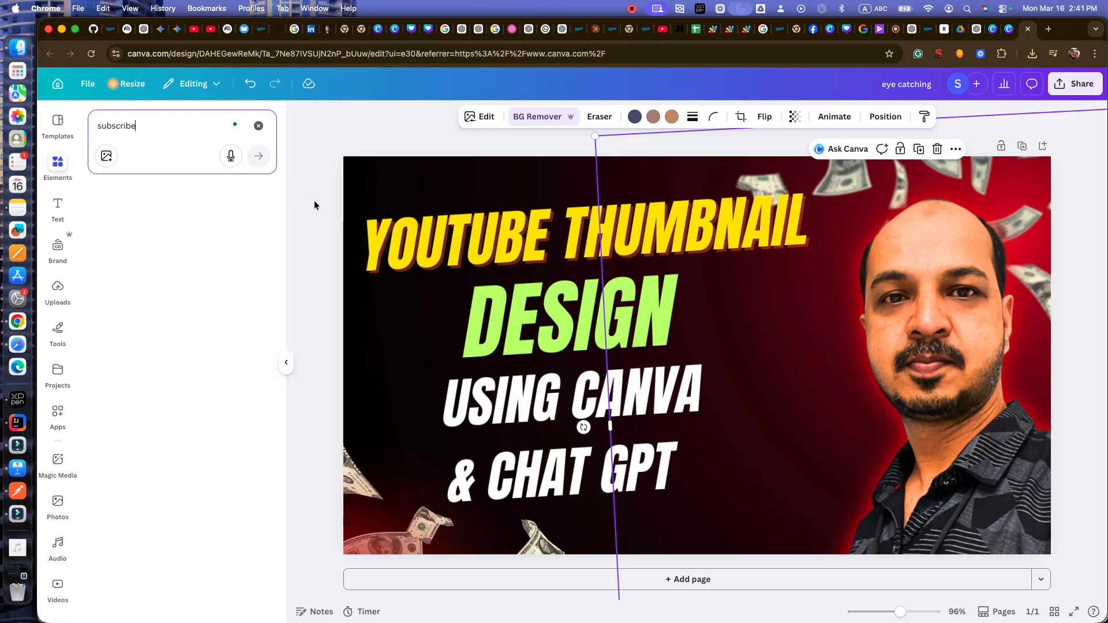
pyautogui.moveTo(161, 294); pyautogui.dragTo(1061, 530)
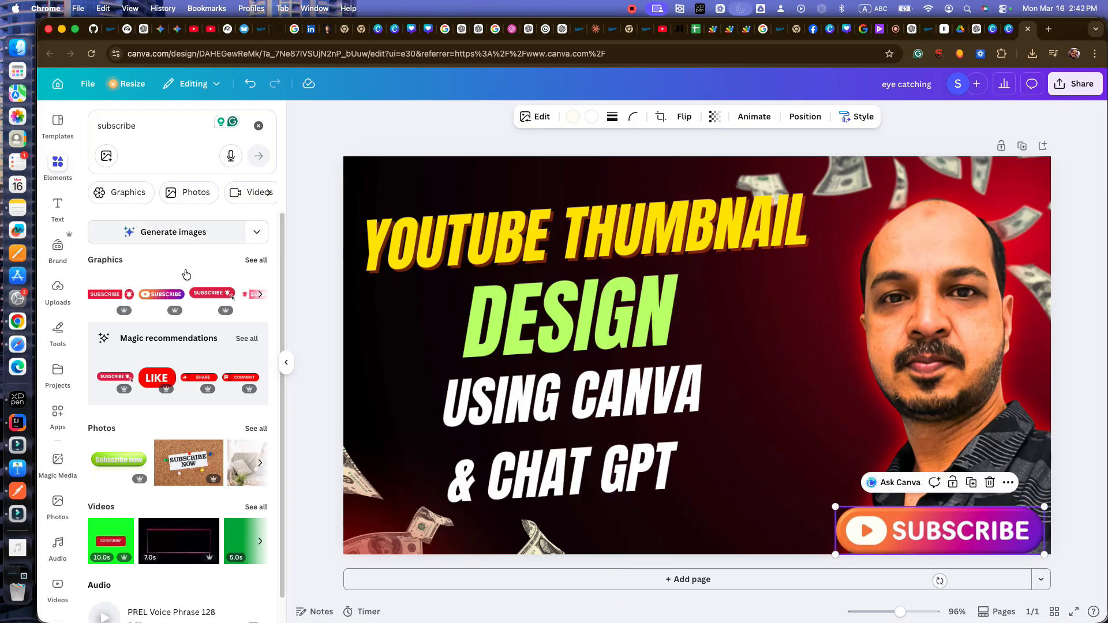
# Search the elements for "canva logo" and add the round blue-purple Canva logo between the text and the portrait.
pyautogui.click(155, 140)
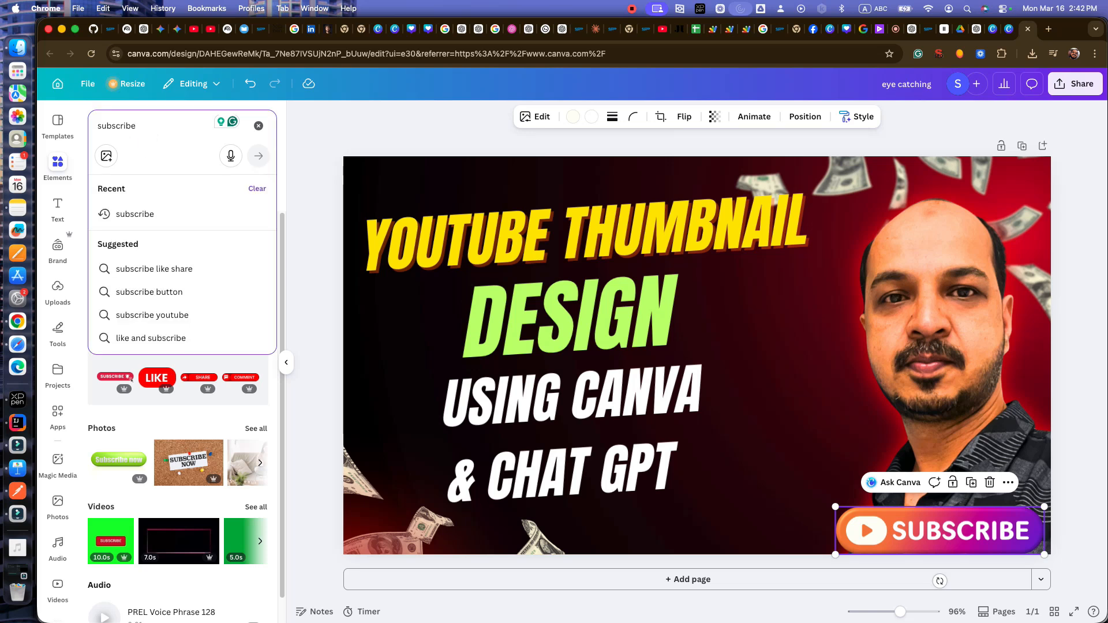
pyautogui.press('BackSpace')
pyautogui.press('BackSpace')
pyautogui.press('BackSpace')
pyautogui.press('BackSpace')
pyautogui.press('BackSpace')
pyautogui.press('BackSpace')
pyautogui.press('BackSpace')
pyautogui.press('BackSpace')
pyautogui.press('BackSpace')
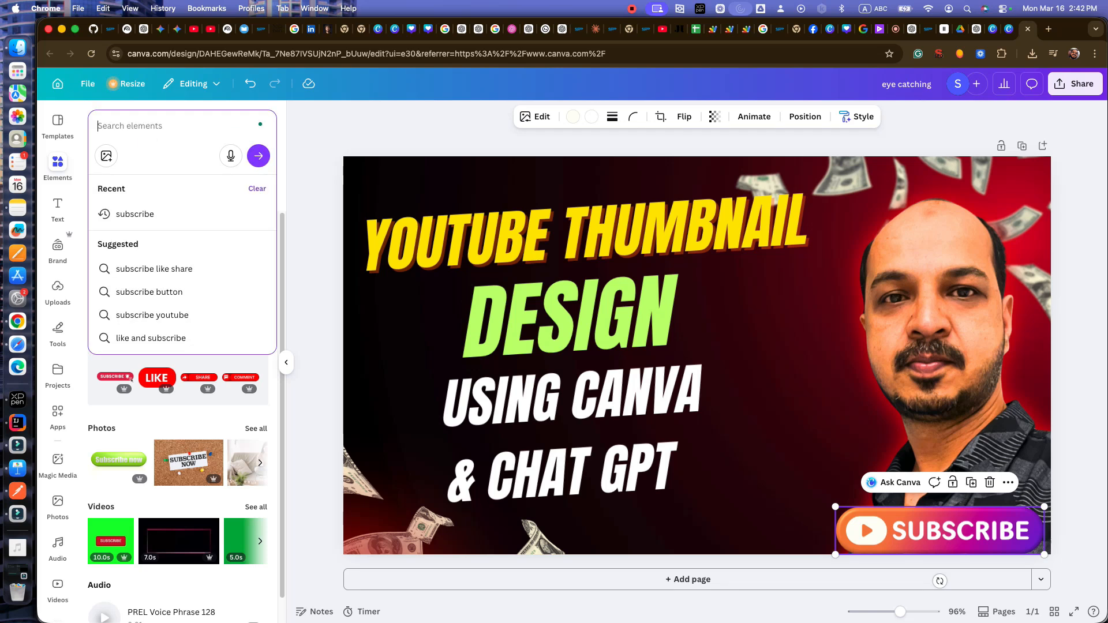
pyautogui.write('canva logo')
pyautogui.press('Return')
pyautogui.click(250, 326)
pyautogui.moveTo(239, 491); pyautogui.dragTo(711, 345)
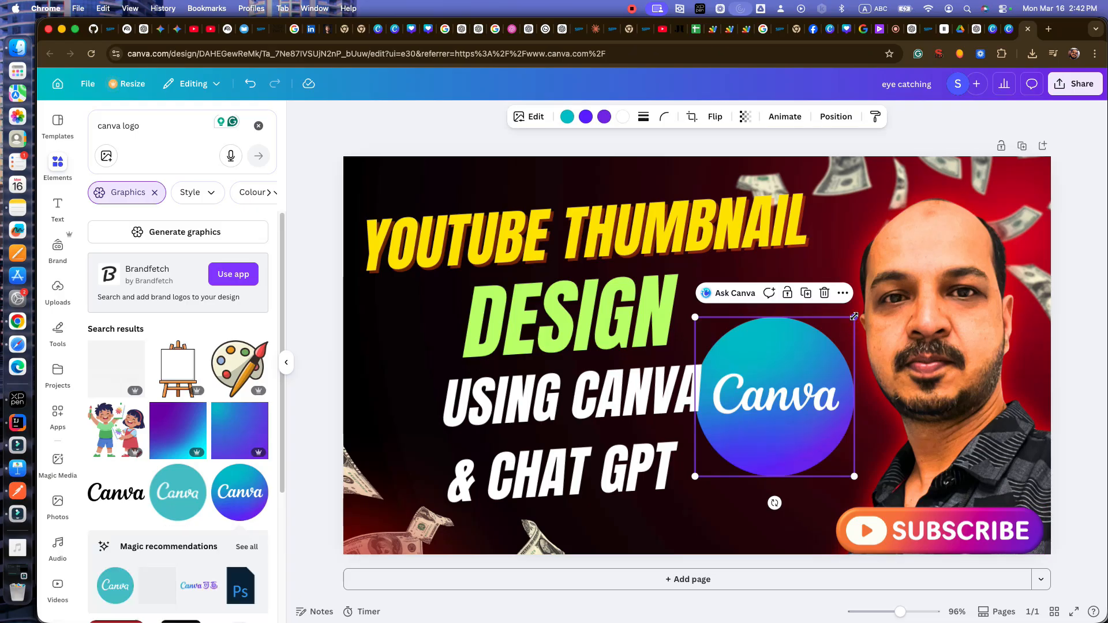
# Shrink the Canva logo and place it in the gap between the white text and the portrait.
pyautogui.moveTo(853, 319); pyautogui.dragTo(784, 388)
pyautogui.moveTo(747, 440); pyautogui.dragTo(792, 444)
pyautogui.moveTo(740, 479); pyautogui.dragTo(808, 447)
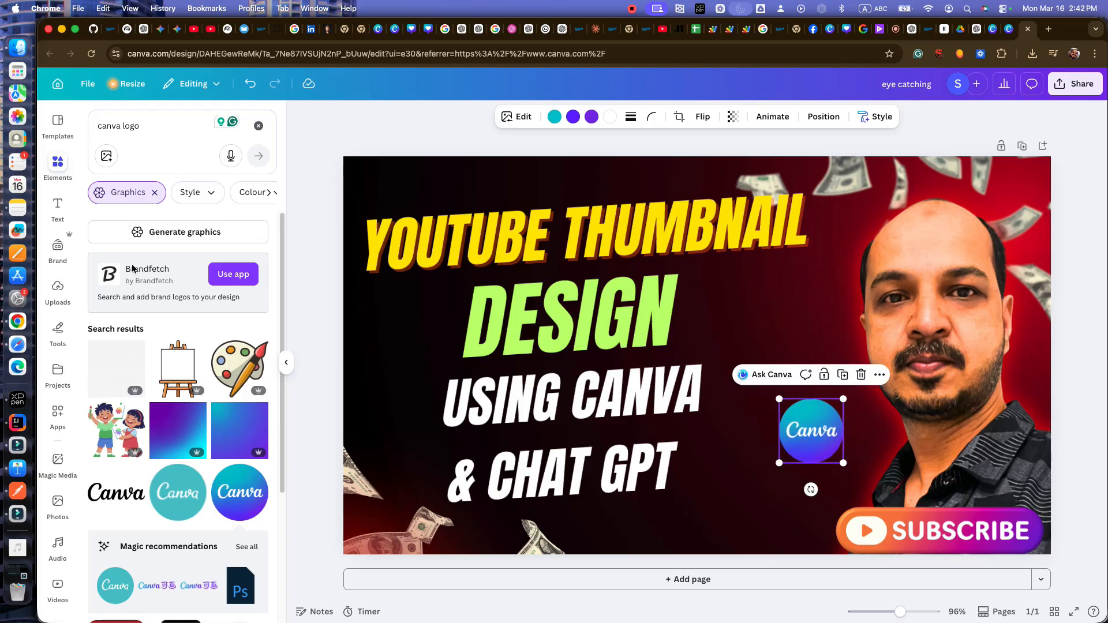
# Search the elements for "chat gpt logo" and place the round ChatGPT logo in purple directly below the Canva logo.
pyautogui.click(146, 131)
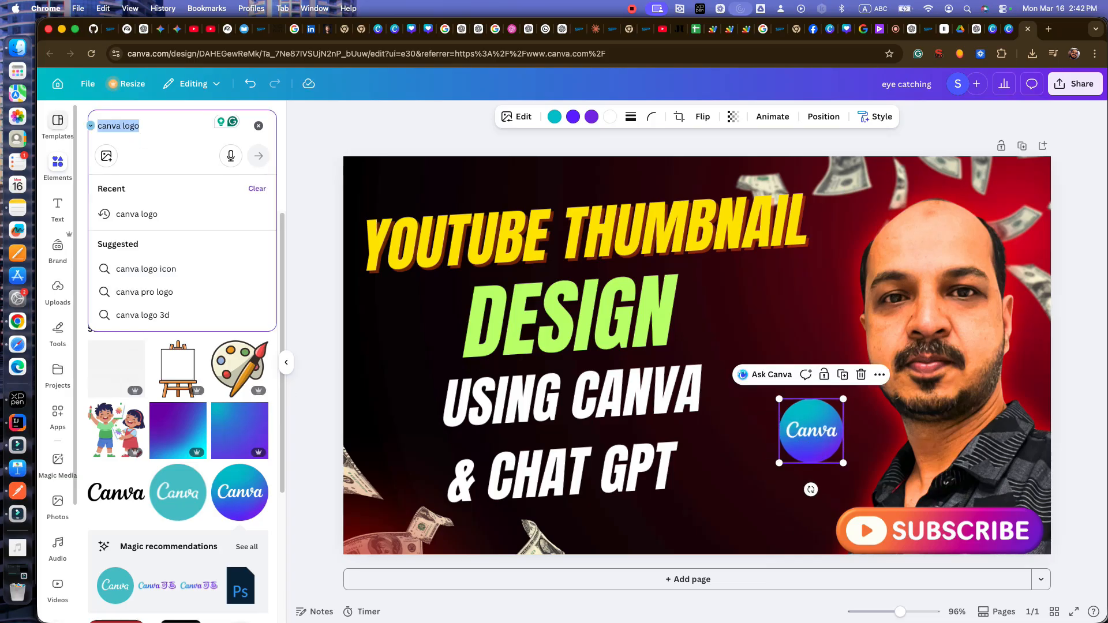
pyautogui.write('chat gpt ')
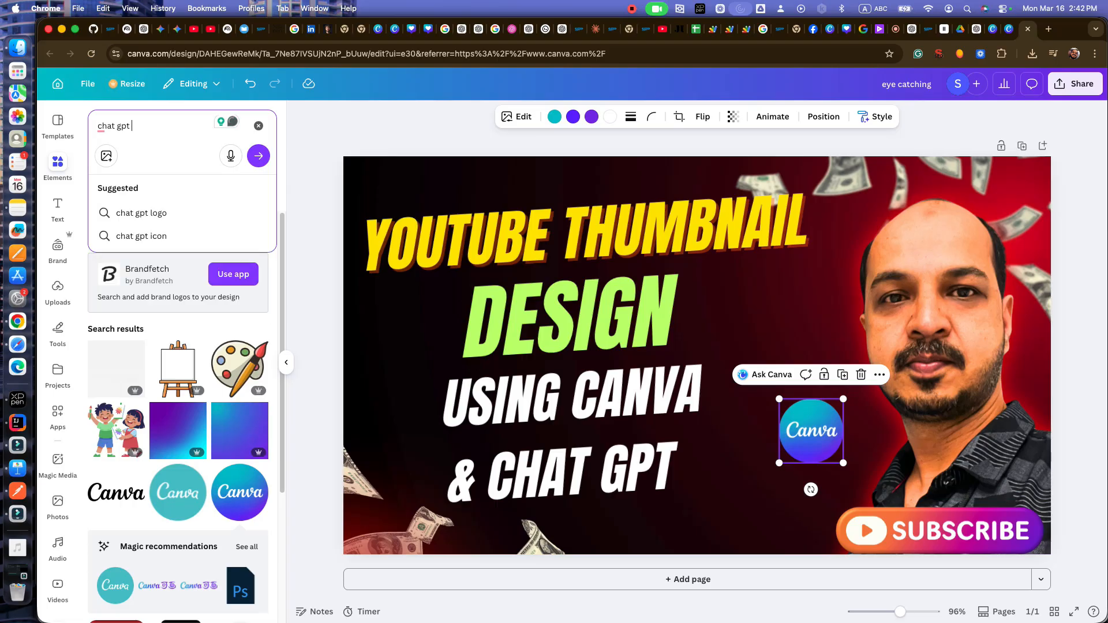
pyautogui.write('logo')
pyautogui.press('Return')
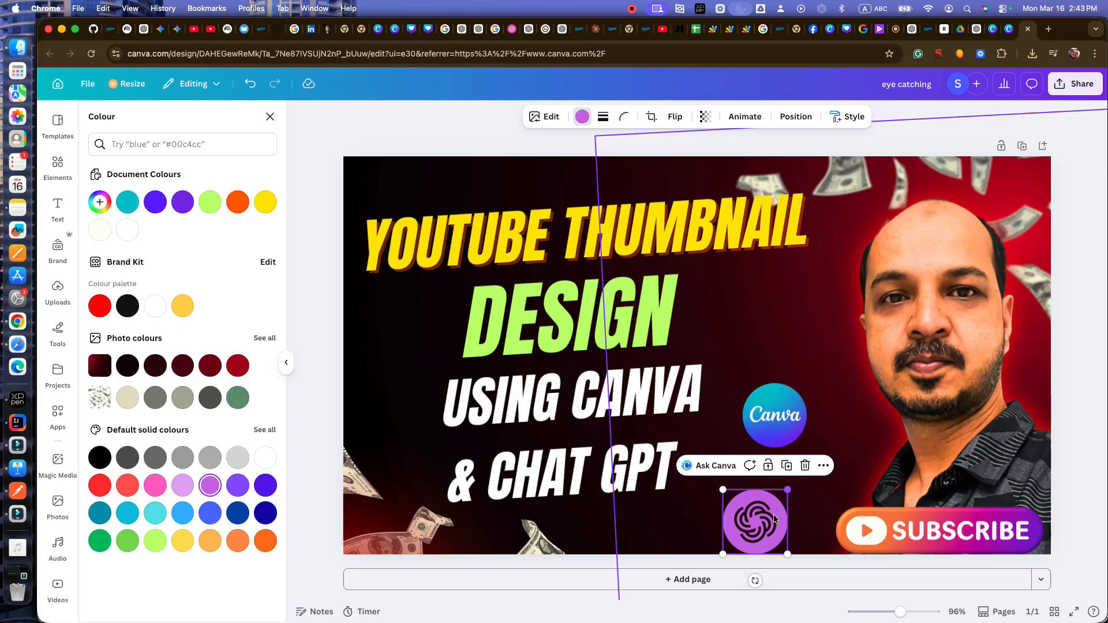
pyautogui.moveTo(774, 519); pyautogui.dragTo(794, 495)
pyautogui.click(796, 346)
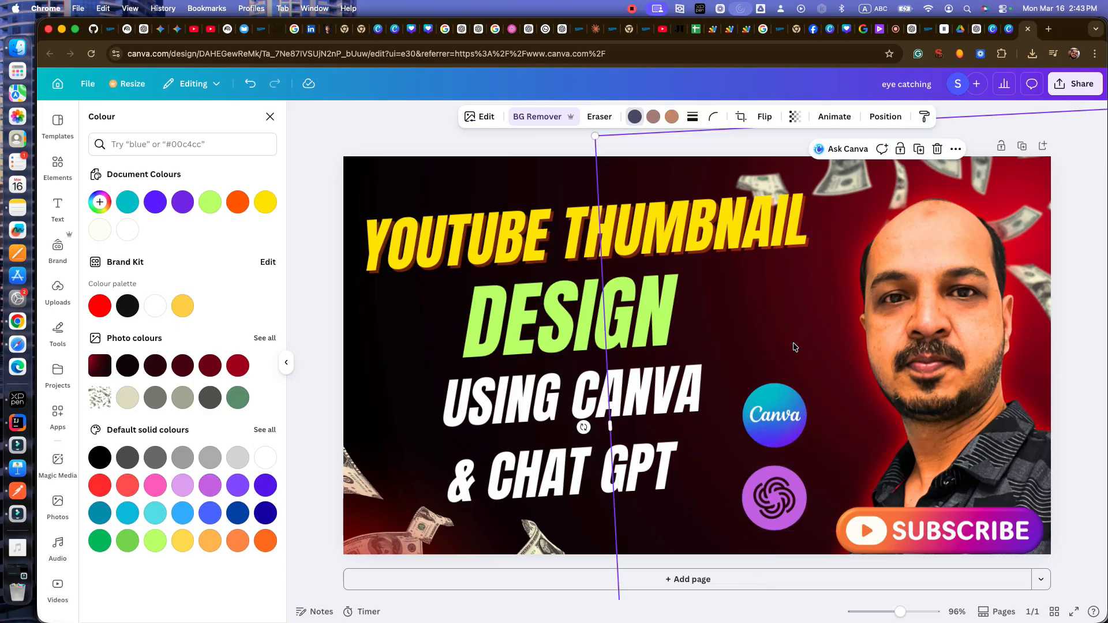
# Switch to the ChatGPT conversation and review its thumbnail concepts, recommended colours, text ideas and suggested structure.
pyautogui.click(969, 28)
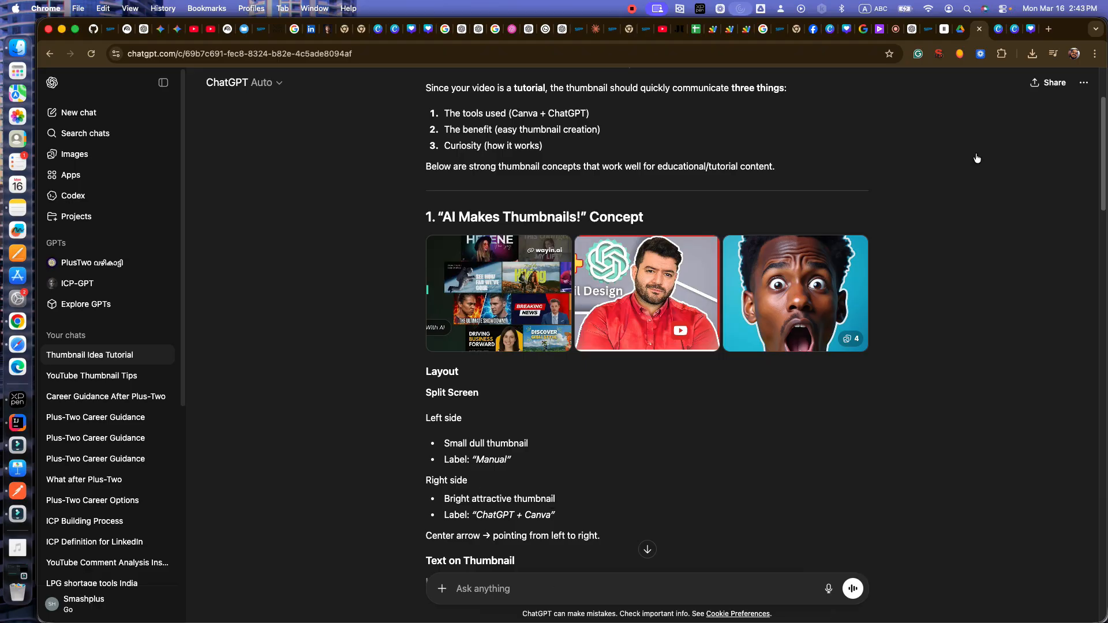
pyautogui.click(974, 30)
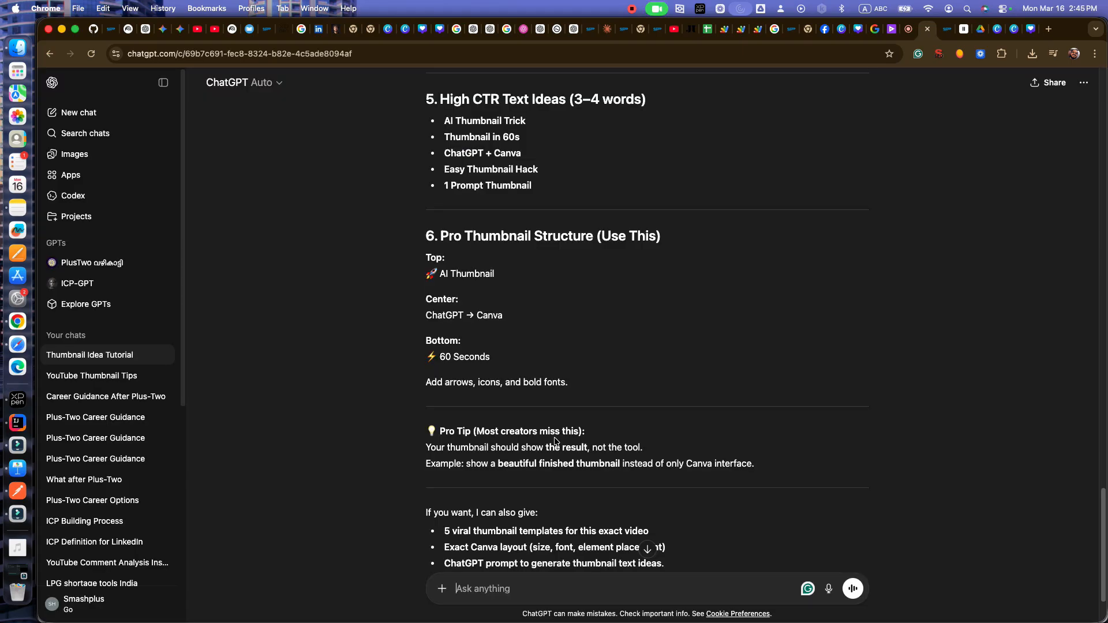
pyautogui.scroll(5, 555, 442)
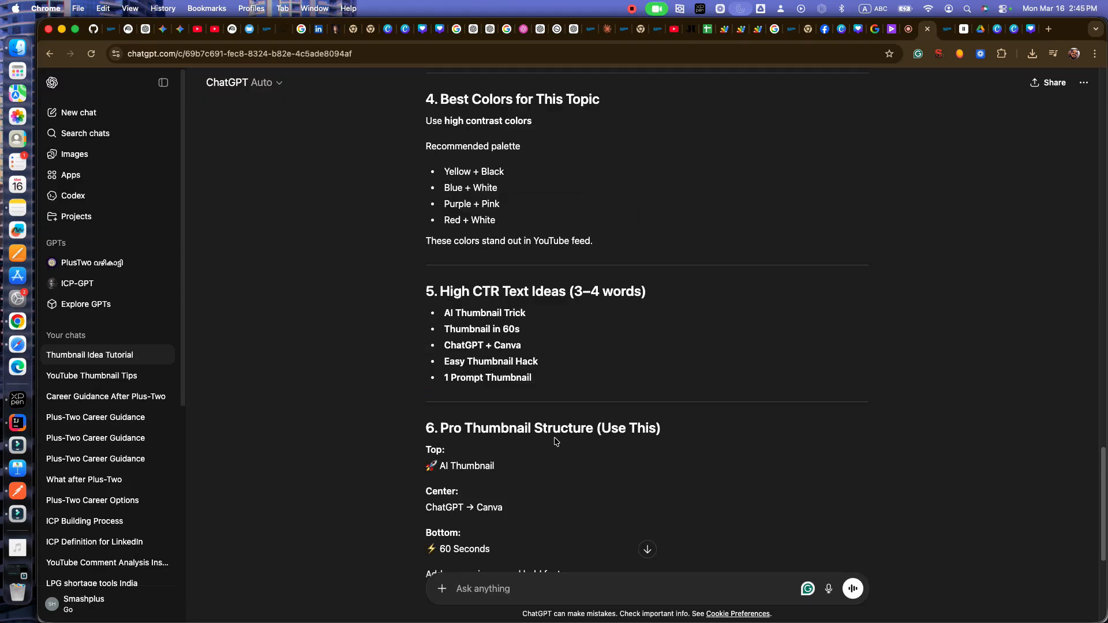
pyautogui.scroll(10, 555, 441)
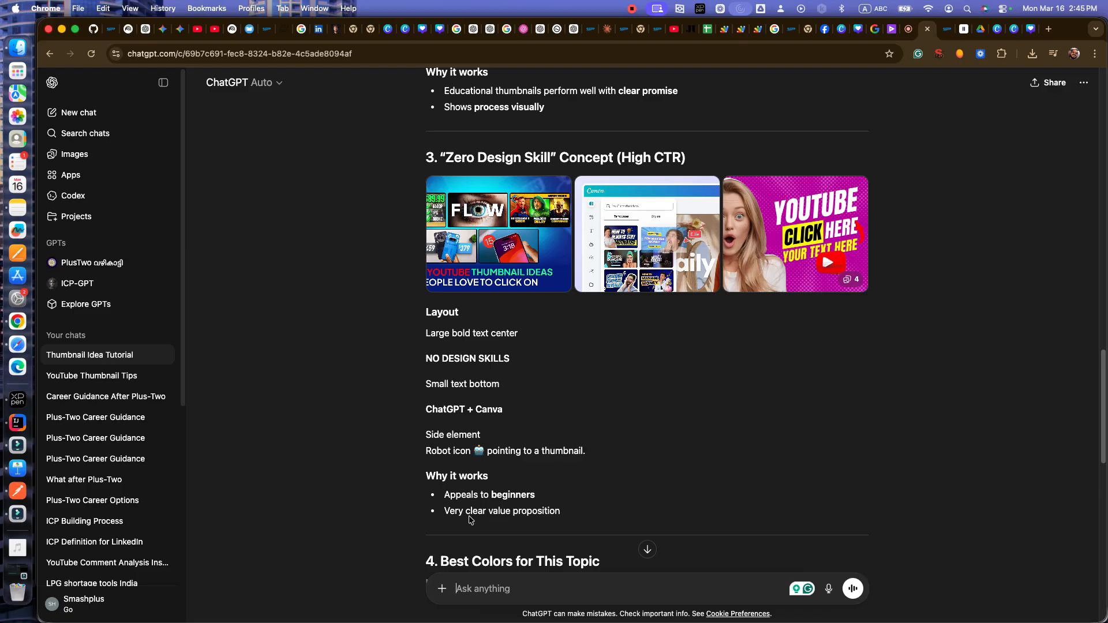
pyautogui.scroll(-5, 468, 462)
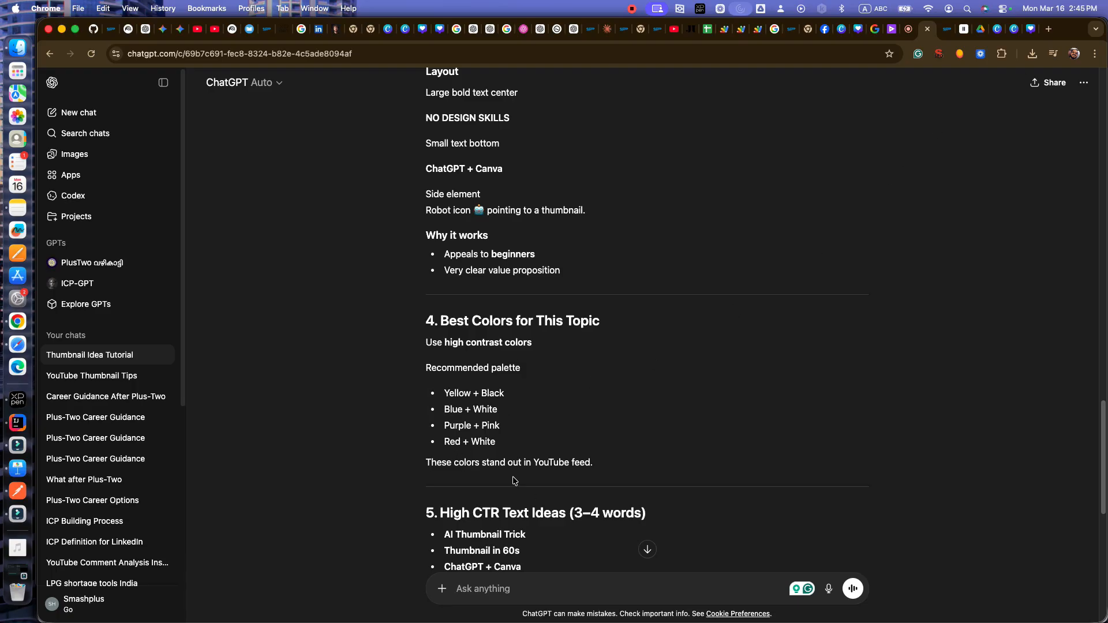
pyautogui.scroll(-3, 514, 481)
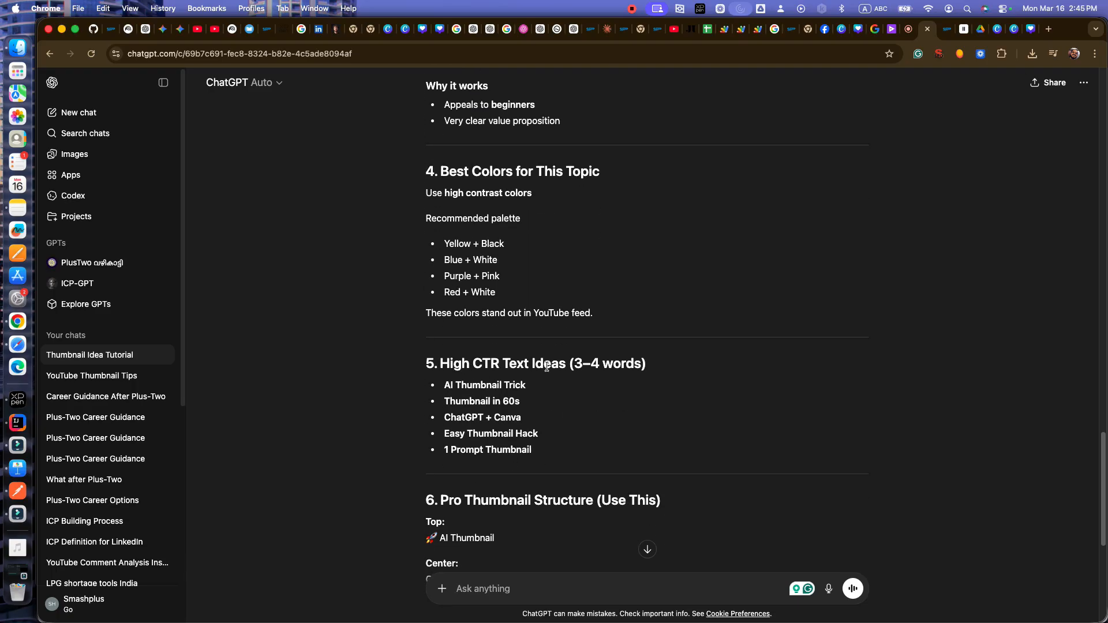
pyautogui.scroll(-6, 538, 488)
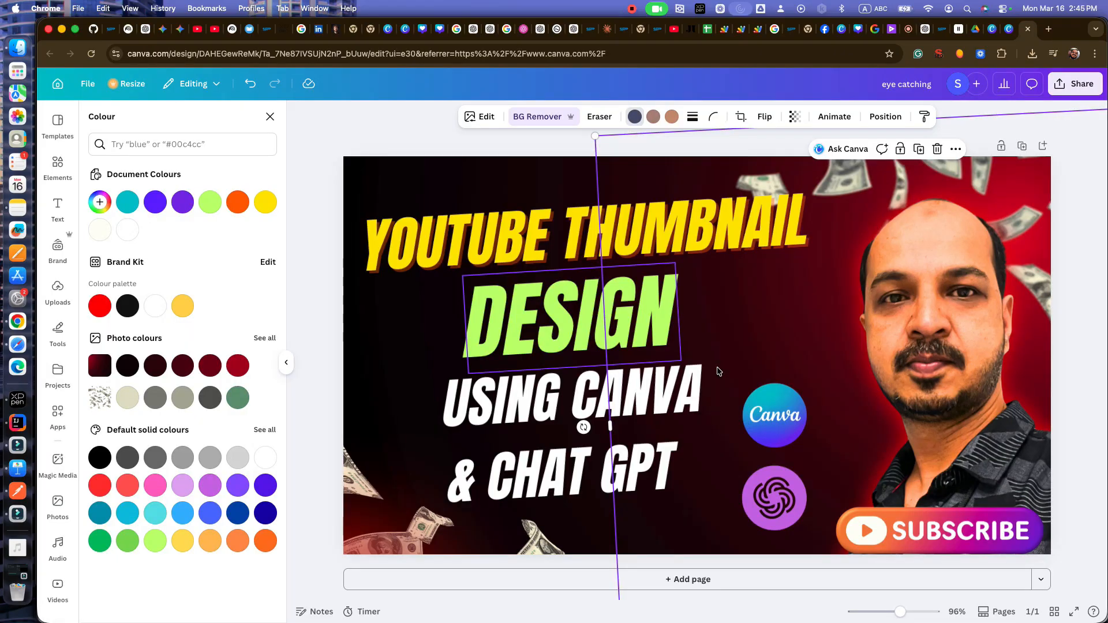
# Return to the Canva design, search the elements for "arrow", add the curved red arrow and flip it horizontally.
pyautogui.click(56, 168)
pyautogui.click(155, 131)
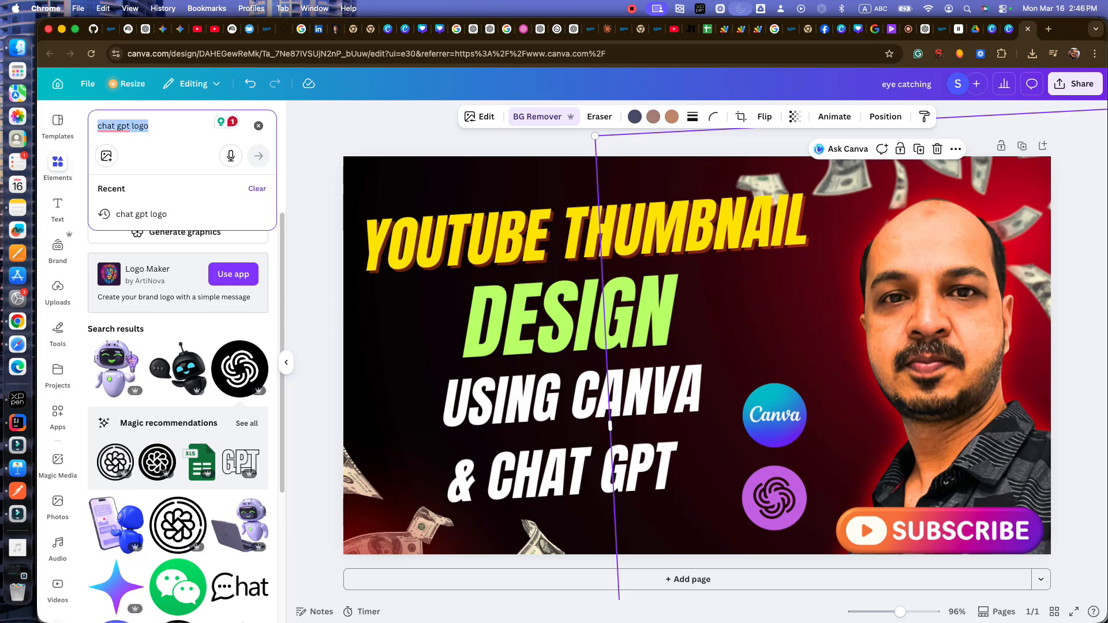
pyautogui.write('arro')
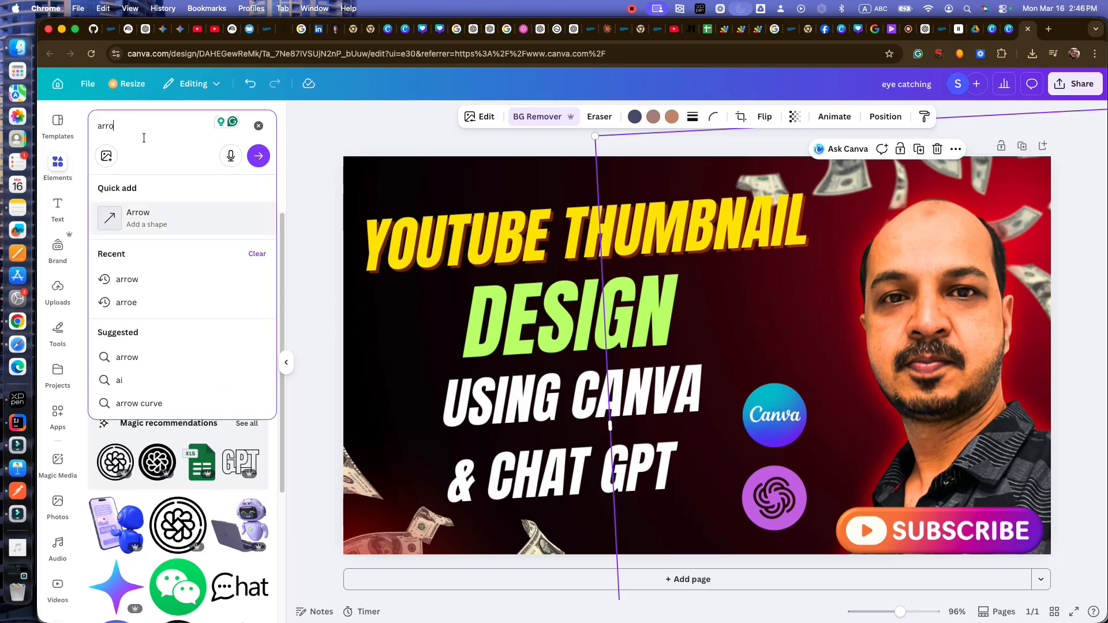
pyautogui.write('w')
pyautogui.press('Return')
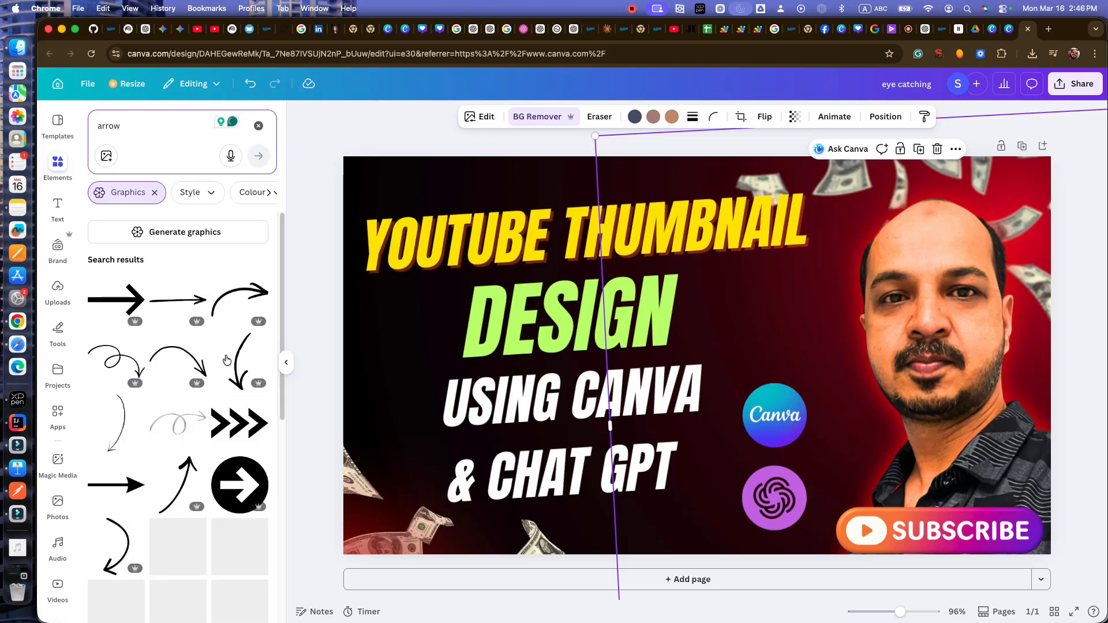
pyautogui.scroll(-3, 202, 392)
pyautogui.moveTo(239, 278); pyautogui.dragTo(651, 336)
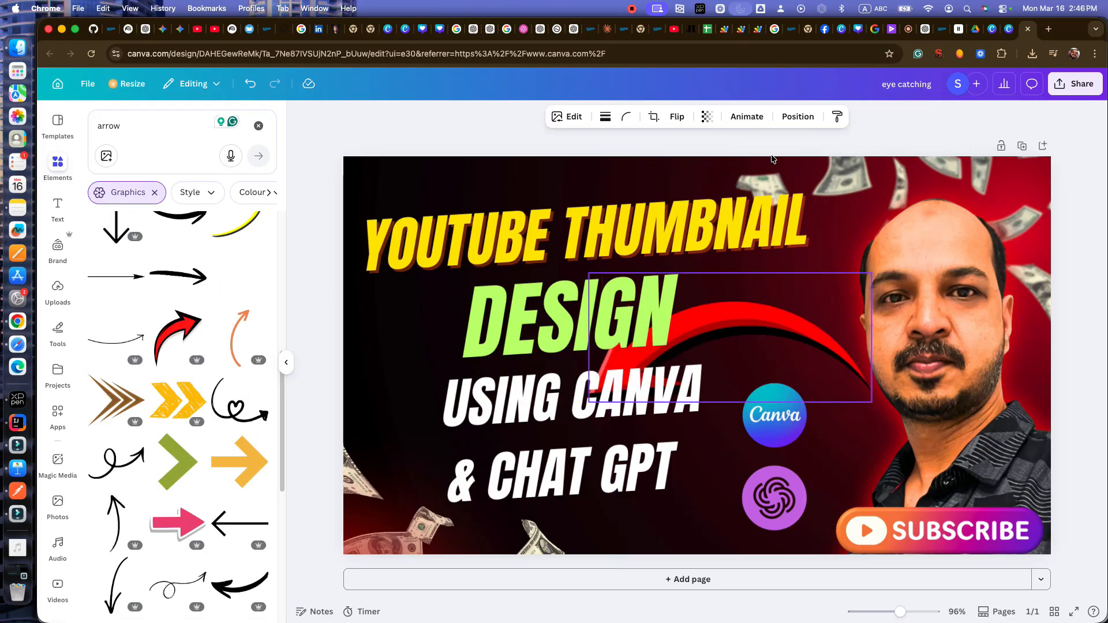
pyautogui.click(678, 119)
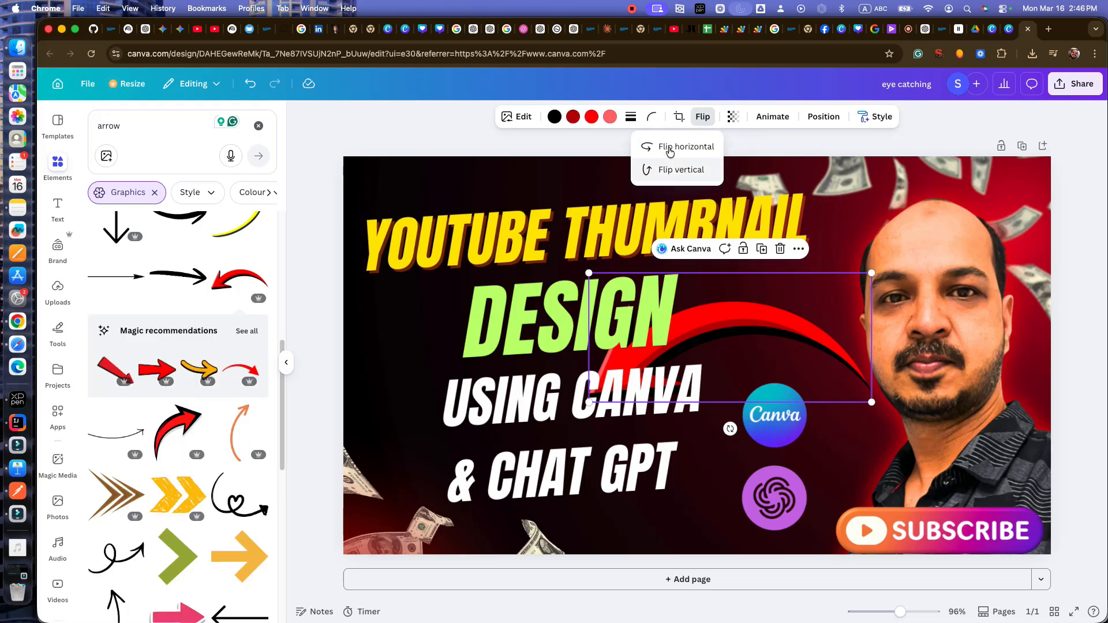
pyautogui.click(669, 151)
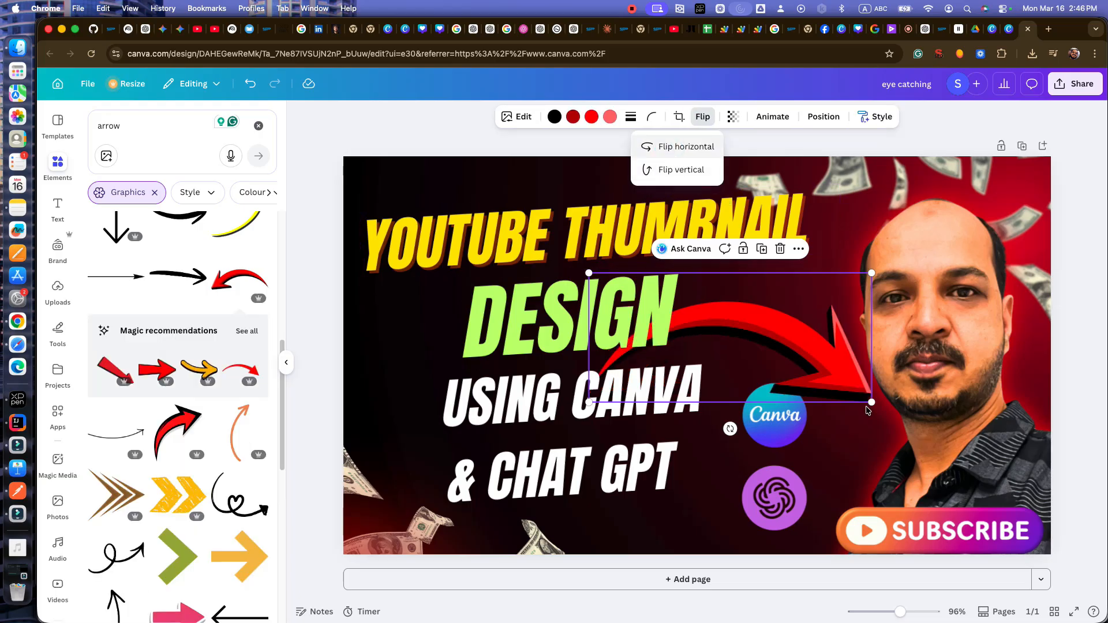
# Shrink the curved red arrow and bring it in front of the DESIGN text.
pyautogui.moveTo(795, 378); pyautogui.dragTo(746, 341)
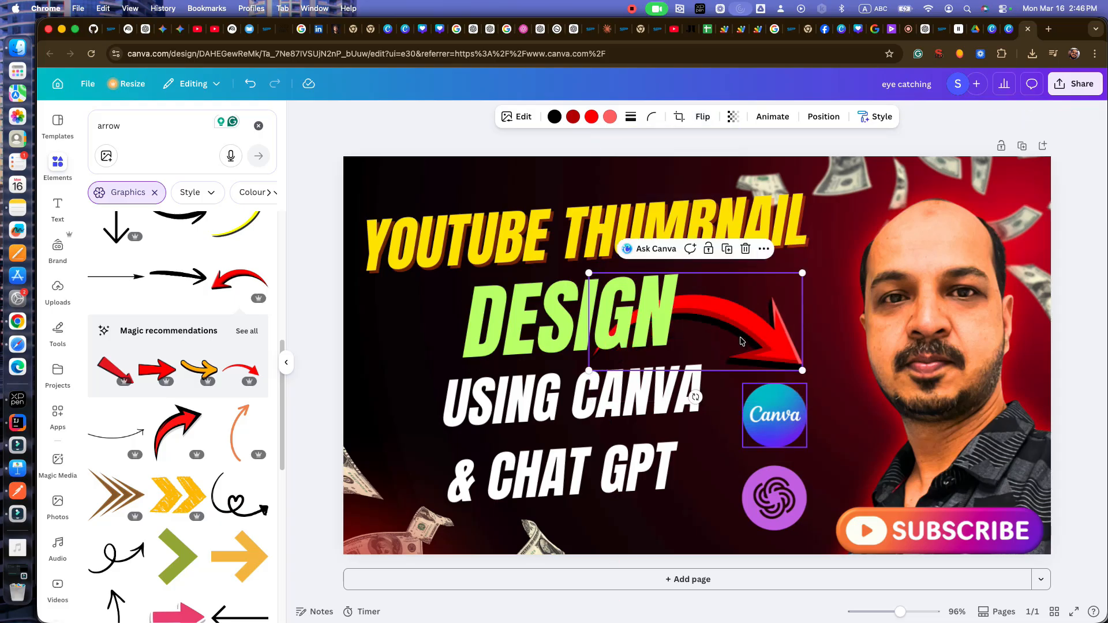
pyautogui.rightClick(746, 339)
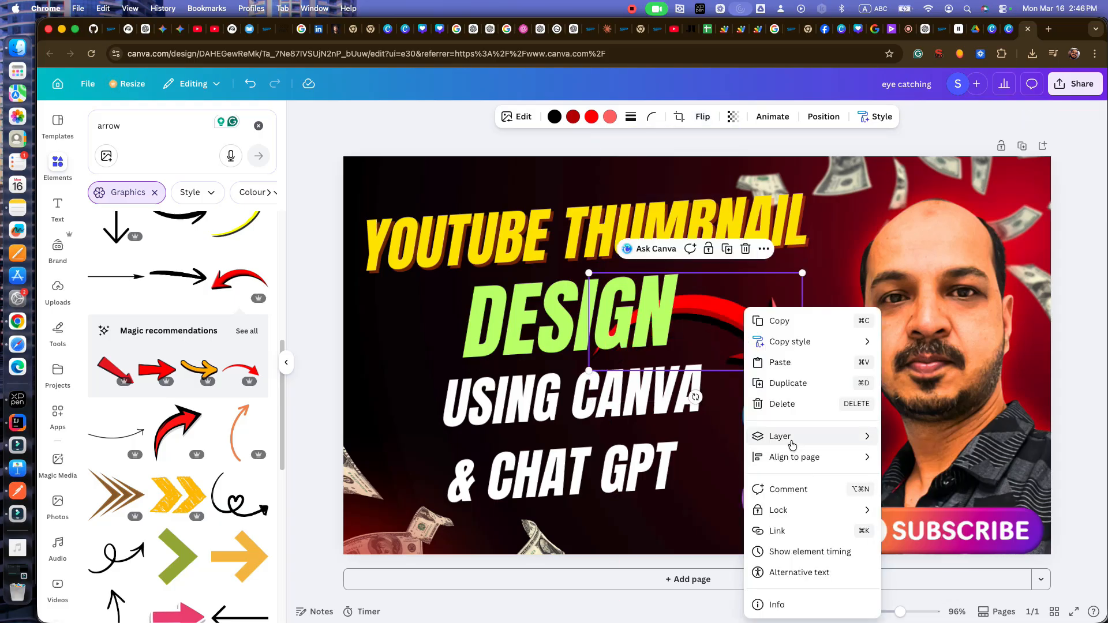
pyautogui.moveTo(792, 445)
pyautogui.click(921, 461)
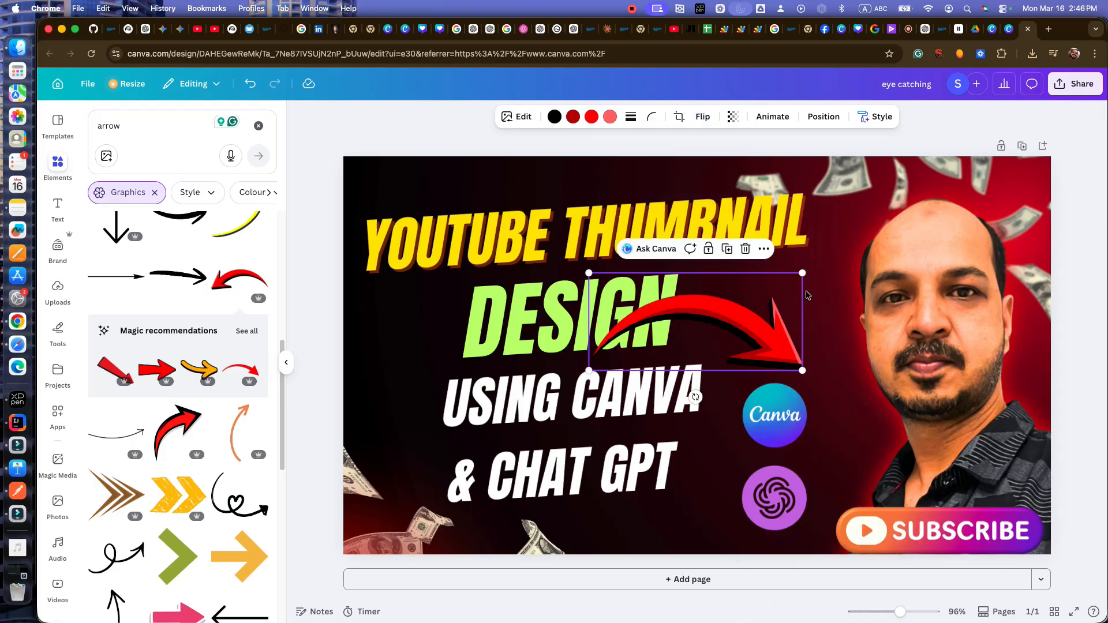
# Make the red arrow smaller, rotate it to about 27° and position it from the word DESIGN down towards the Canva logo.
pyautogui.moveTo(694, 397); pyautogui.dragTo(676, 398)
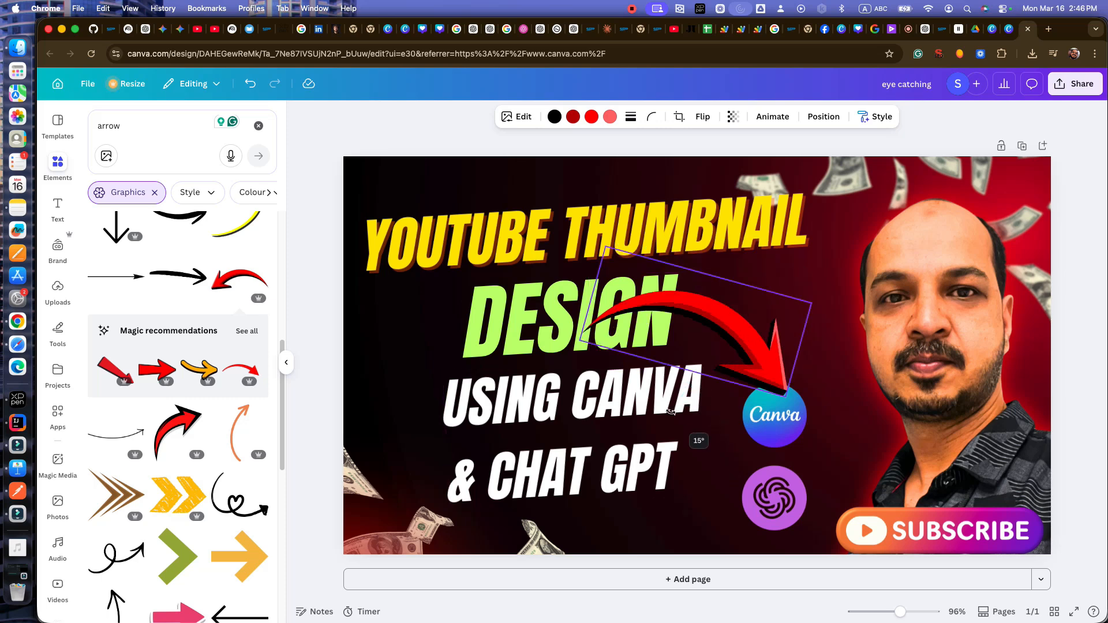
pyautogui.moveTo(653, 274); pyautogui.dragTo(695, 338)
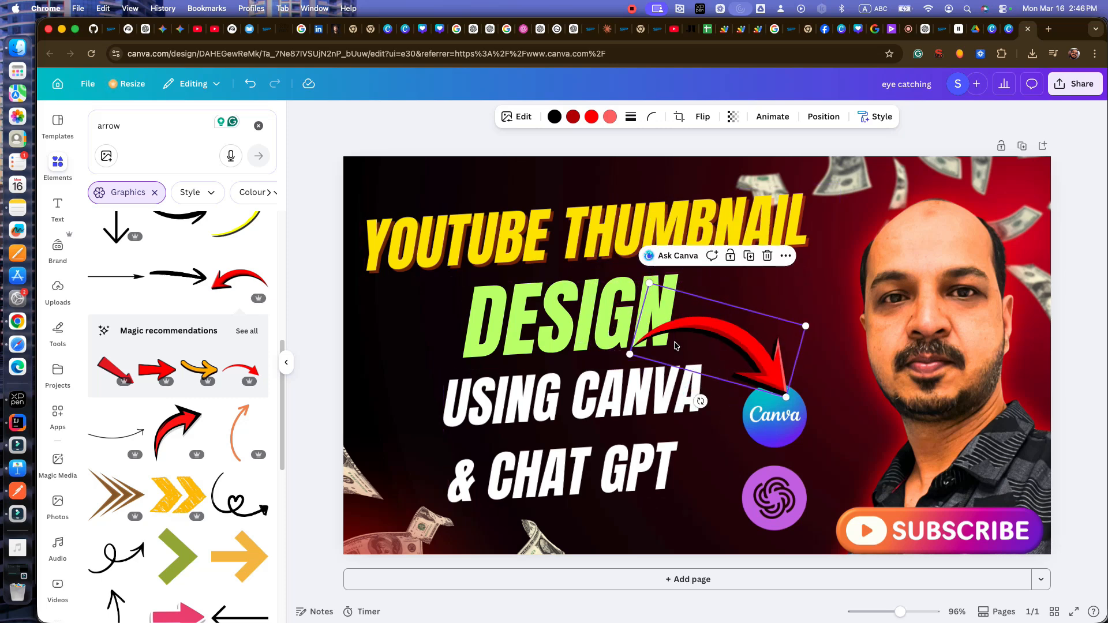
pyautogui.moveTo(659, 296); pyautogui.dragTo(676, 255)
pyautogui.moveTo(718, 360); pyautogui.dragTo(734, 365)
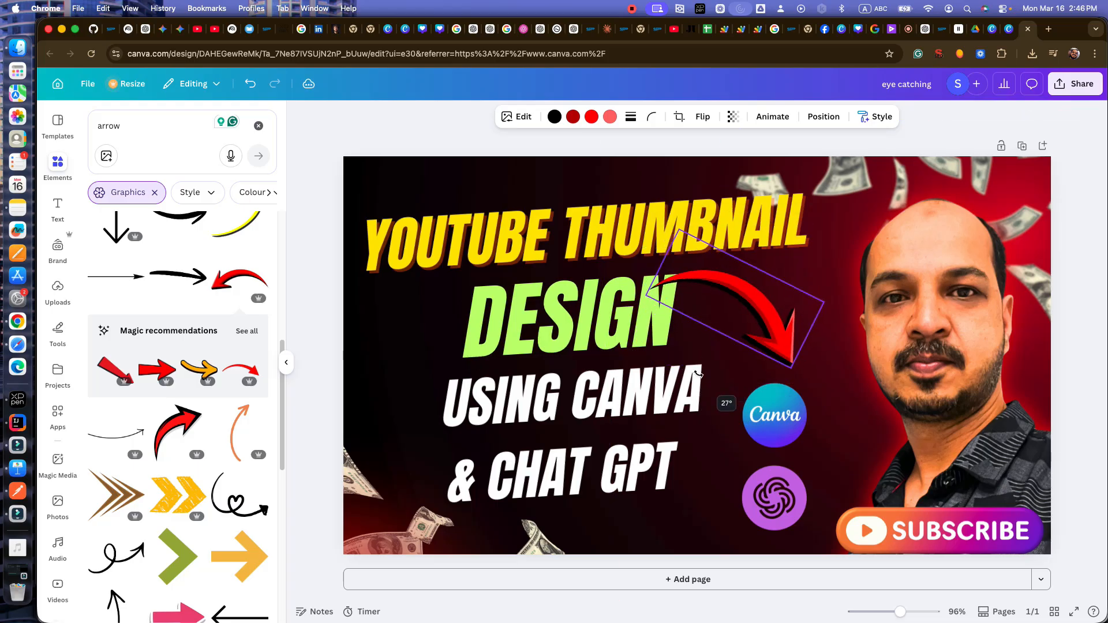
# Arrange the Canva and ChatGPT logos side by side beneath the arrowhead.
pyautogui.moveTo(772, 424); pyautogui.dragTo(756, 411)
pyautogui.moveTo(781, 491); pyautogui.dragTo(838, 394)
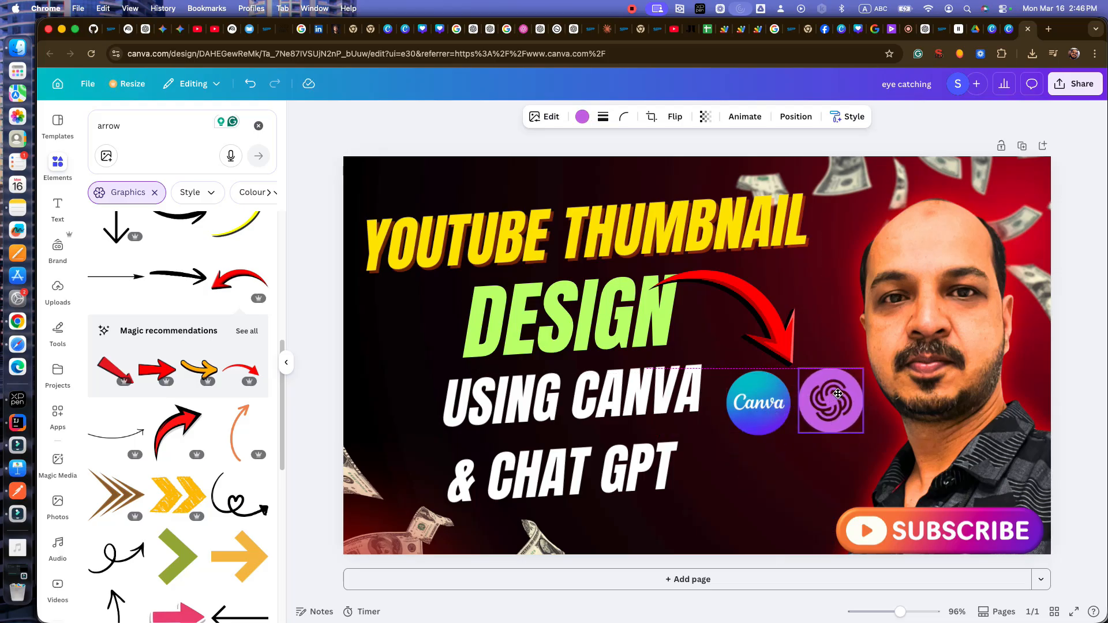
pyautogui.click(761, 501)
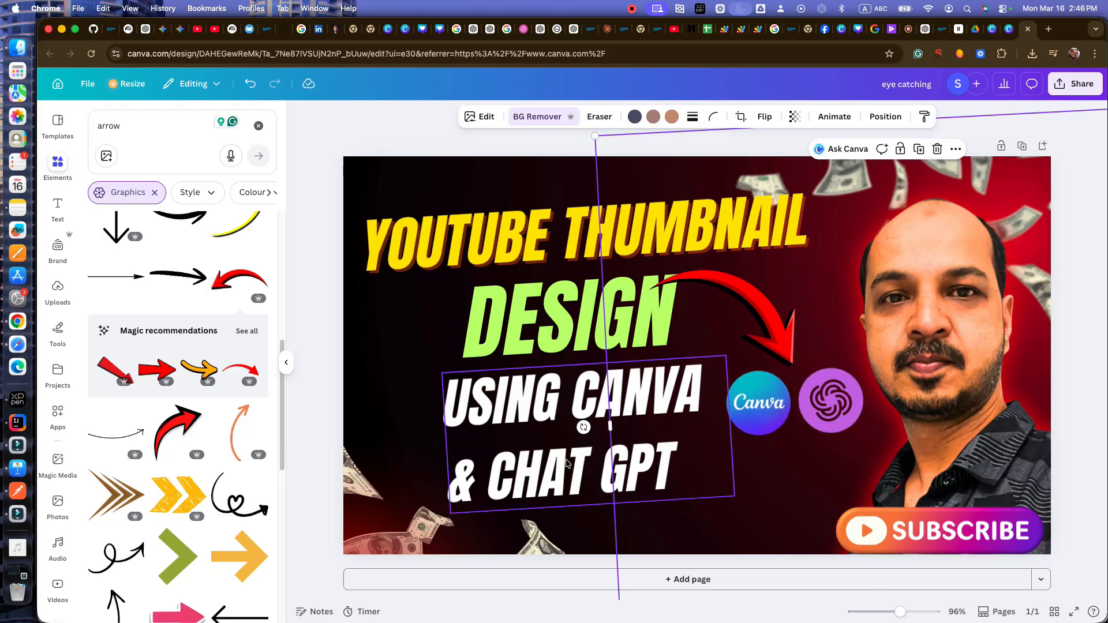
# Rearrange the white text into the lines "USING CANVA &" and "CHAT GPT", and shift it left beneath DESIGN.
pyautogui.click(479, 485)
pyautogui.click(668, 456)
pyautogui.moveTo(679, 470); pyautogui.dragTo(438, 401)
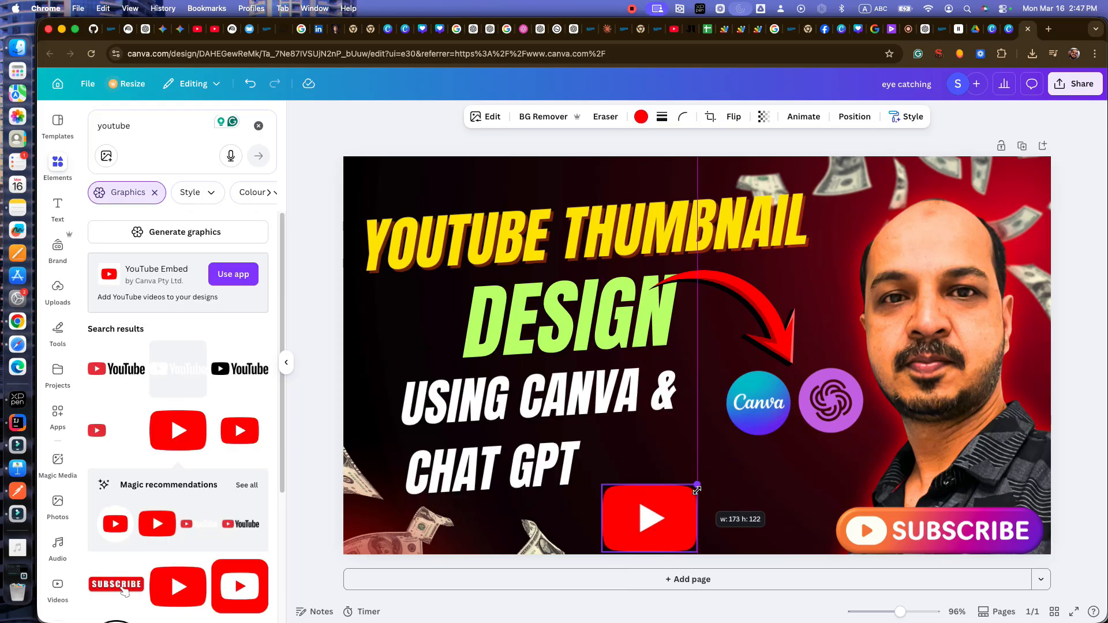
# Move the red YouTube play icon slightly right along the thumbnail's lower edge, between CHAT GPT and the subscribe graphic, and make it semi-transparent.
pyautogui.click(667, 521)
pyautogui.moveTo(667, 521); pyautogui.dragTo(694, 514)
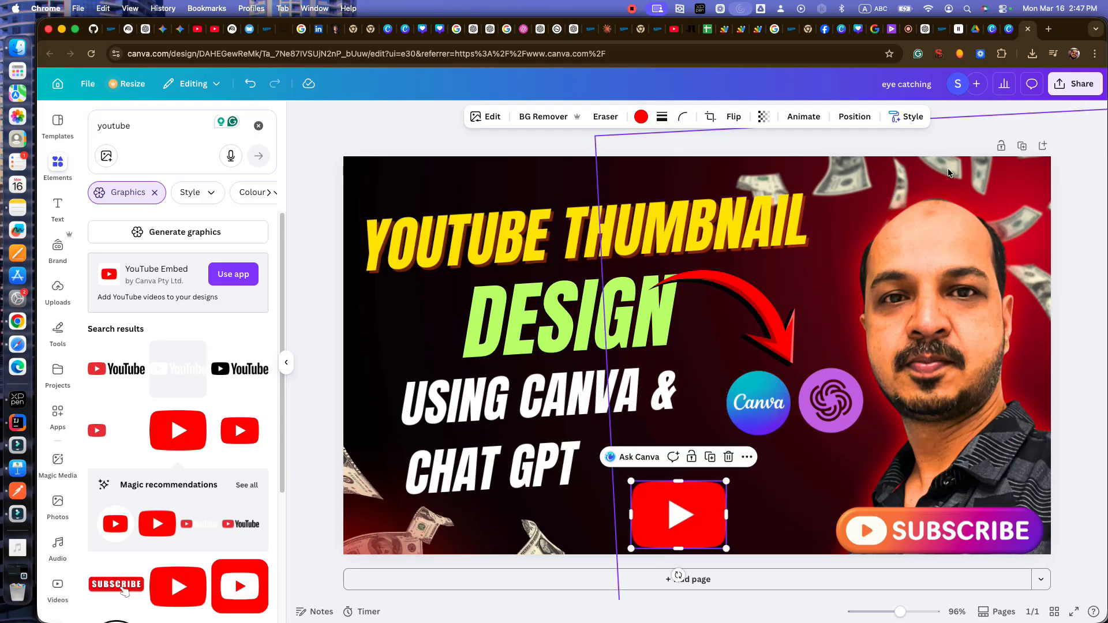
pyautogui.click(763, 117)
pyautogui.moveTo(790, 164); pyautogui.dragTo(756, 167)
pyautogui.click(929, 445)
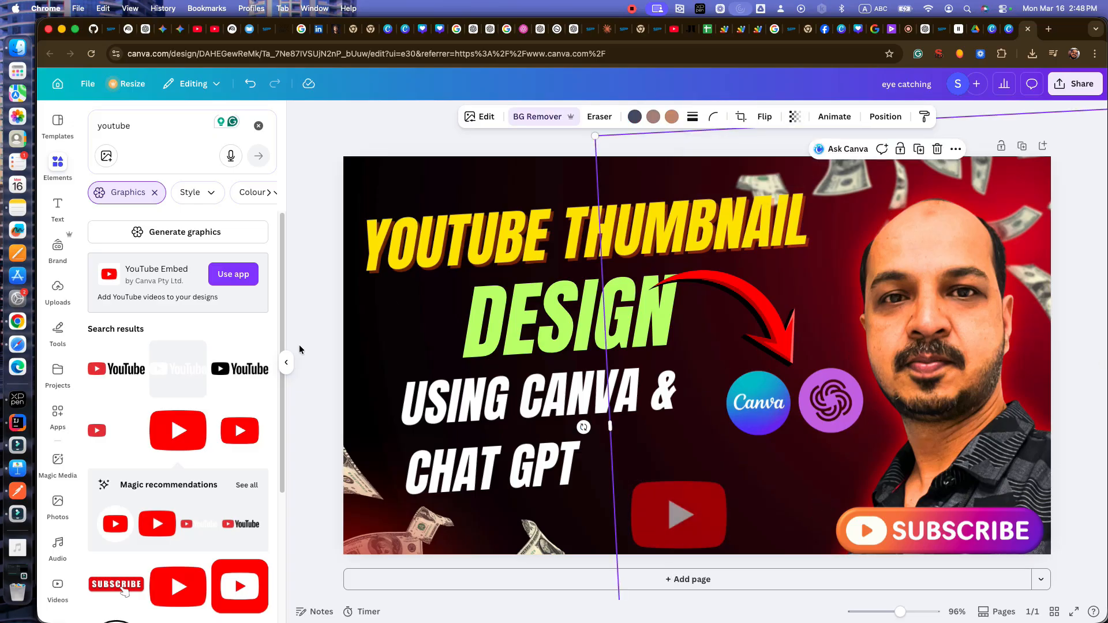
pyautogui.scroll(-3, 234, 480)
pyautogui.scroll(3, 234, 481)
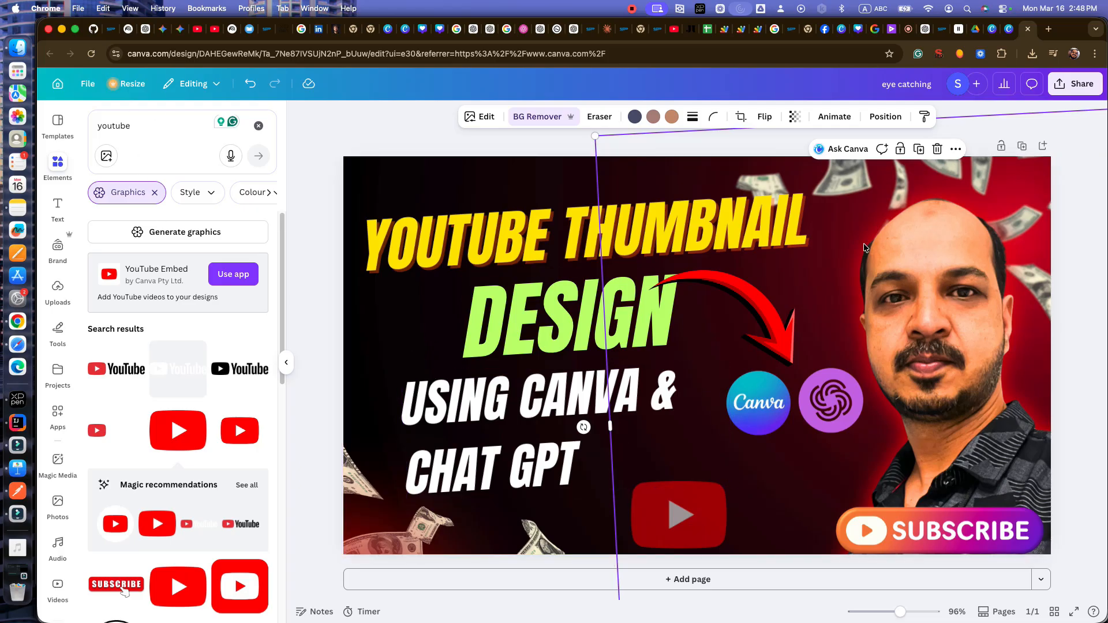
# Rename the design as "youtube thumbnail design".
pyautogui.click(1069, 86)
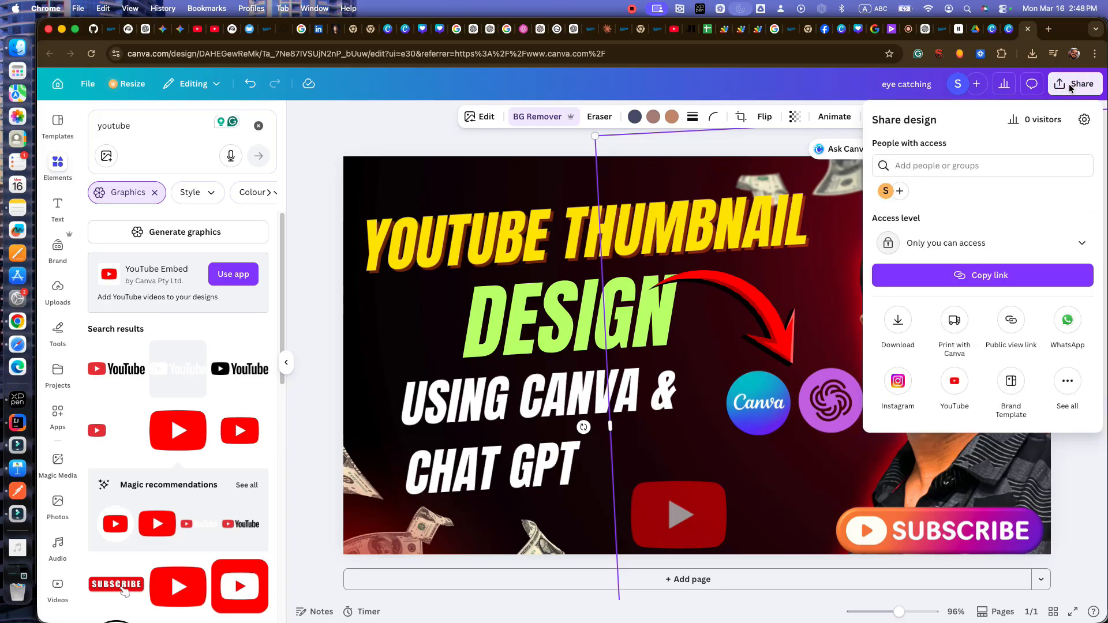
pyautogui.click(917, 86)
pyautogui.click(931, 86)
pyautogui.press('super+a')
pyautogui.write('you')
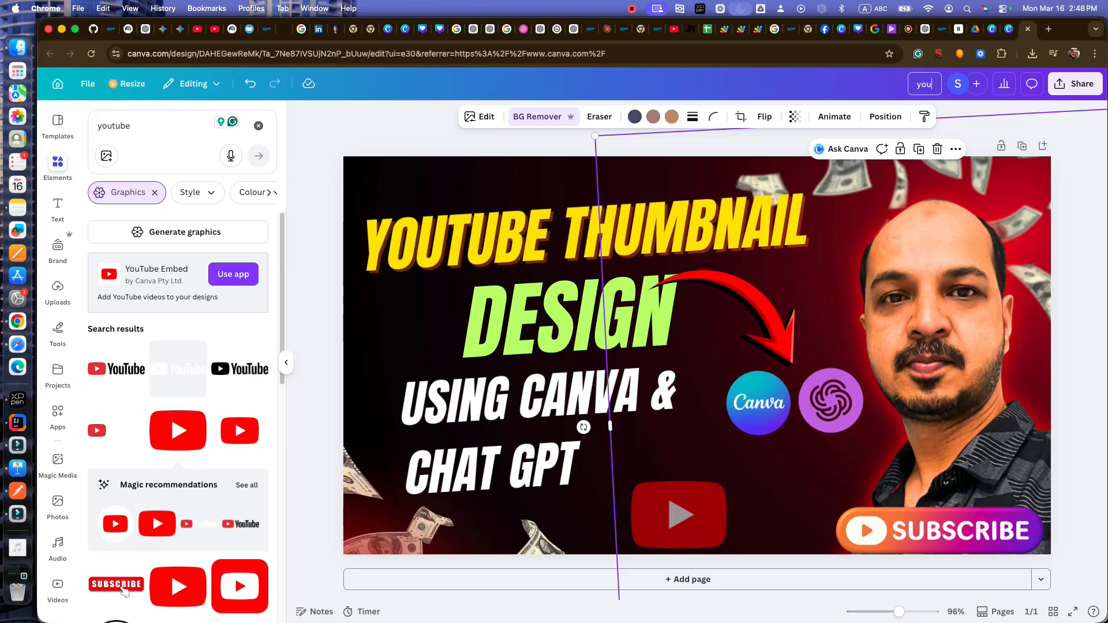
pyautogui.write('tube thumbnail design')
pyautogui.press('Return')
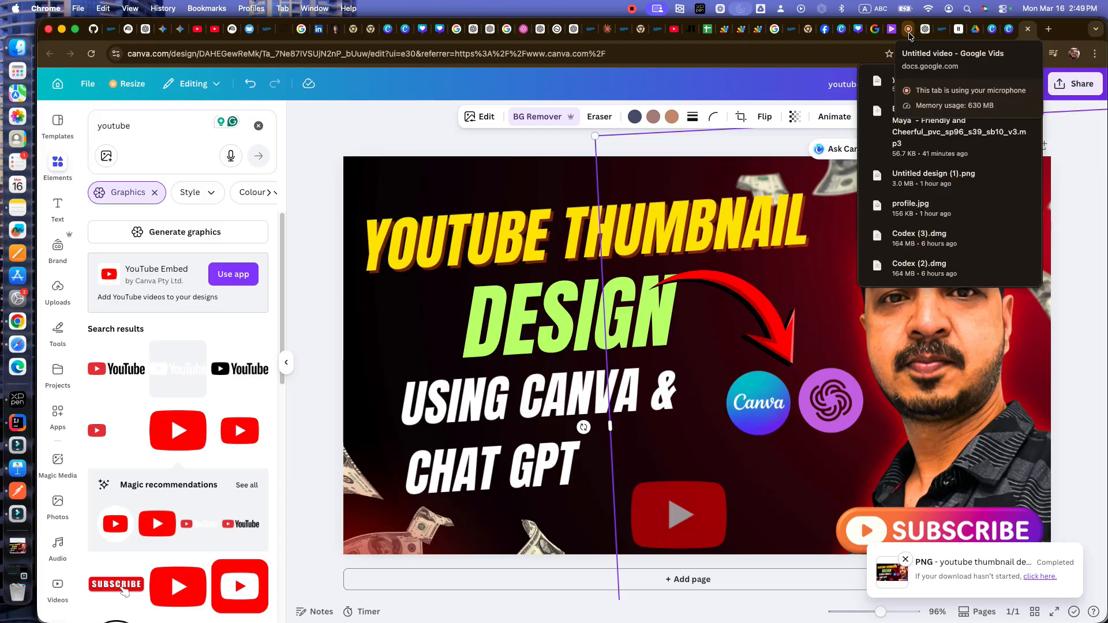
# Switch to the smashplus YouTube Tag Generator page and enter "youtube thumbnail generation" as the video topic.
pyautogui.click(940, 34)
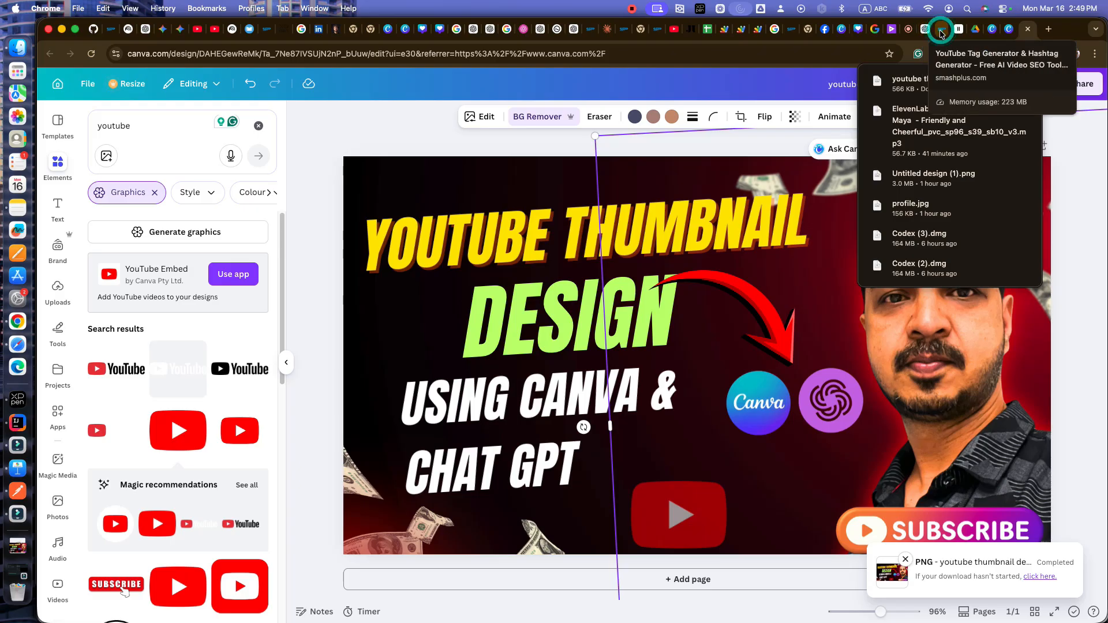
pyautogui.moveTo(943, 35); pyautogui.dragTo(1048, 35)
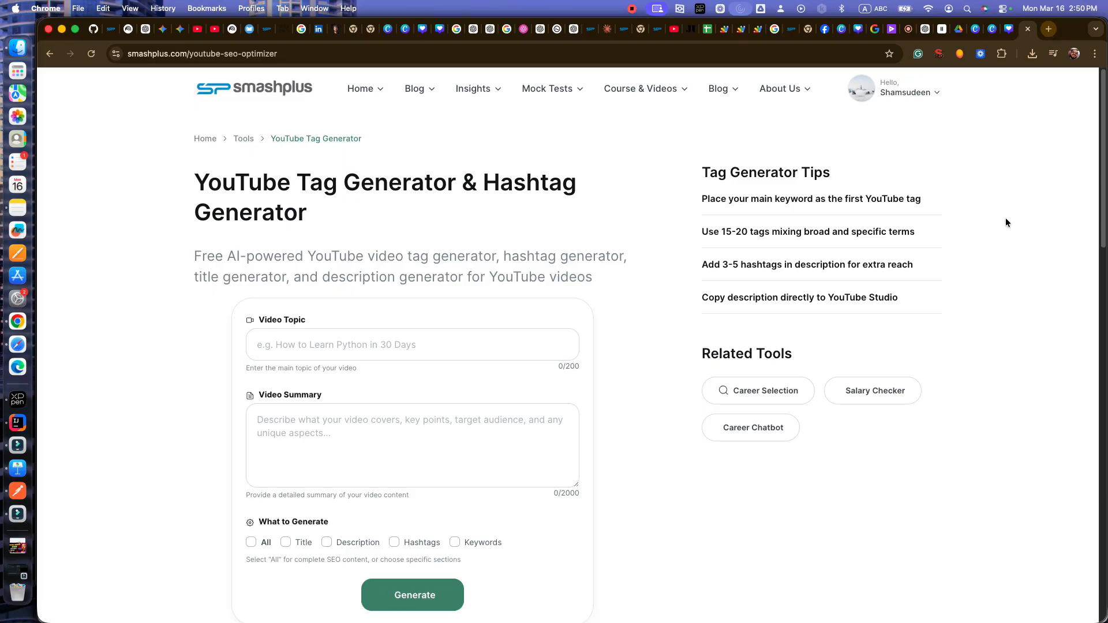
pyautogui.click(357, 336)
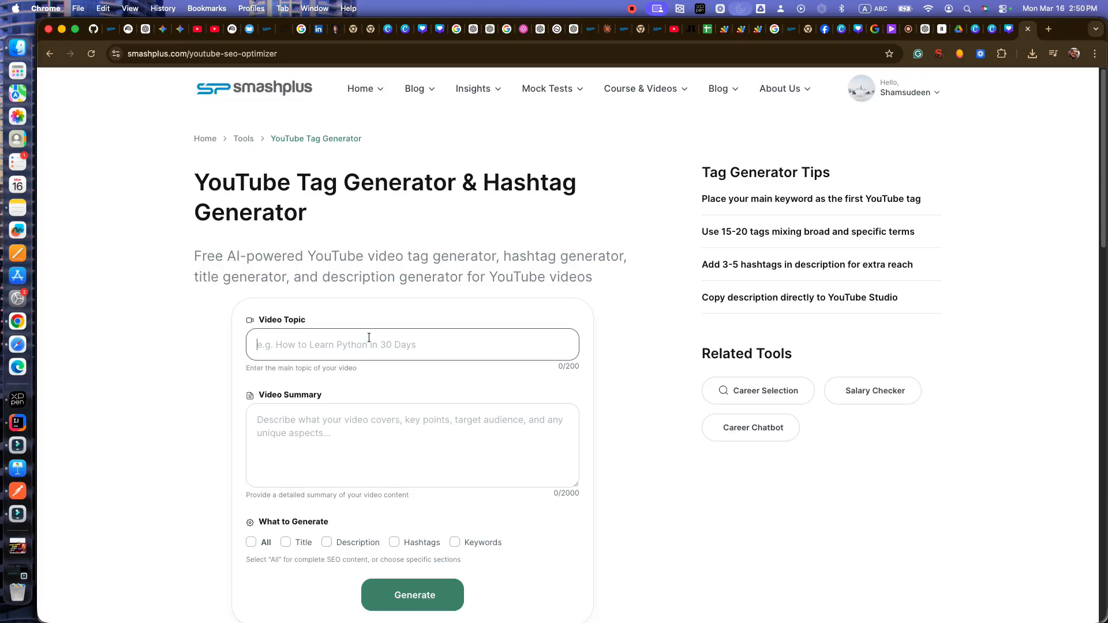
pyautogui.write('you')
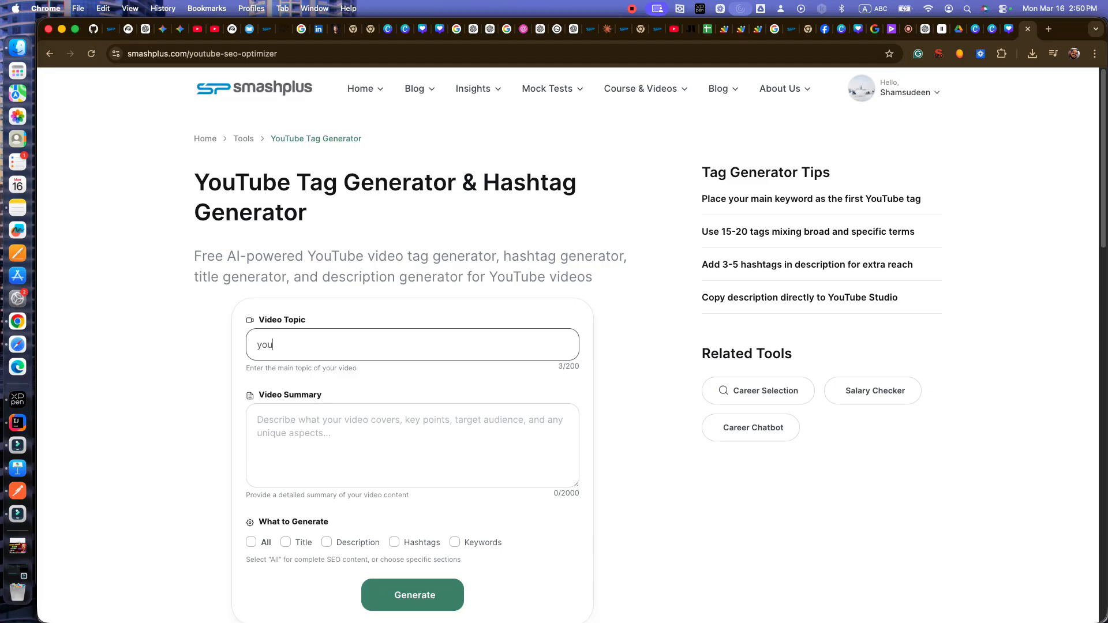
pyautogui.write('tub')
pyautogui.write('e thumbnail generation')
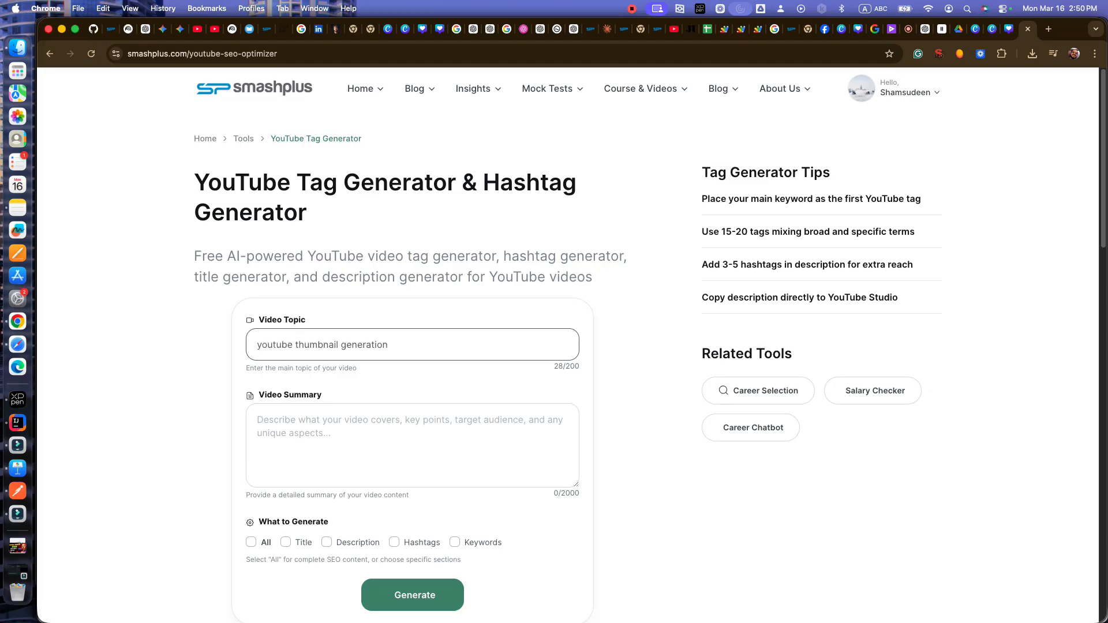
pyautogui.press('Tab')
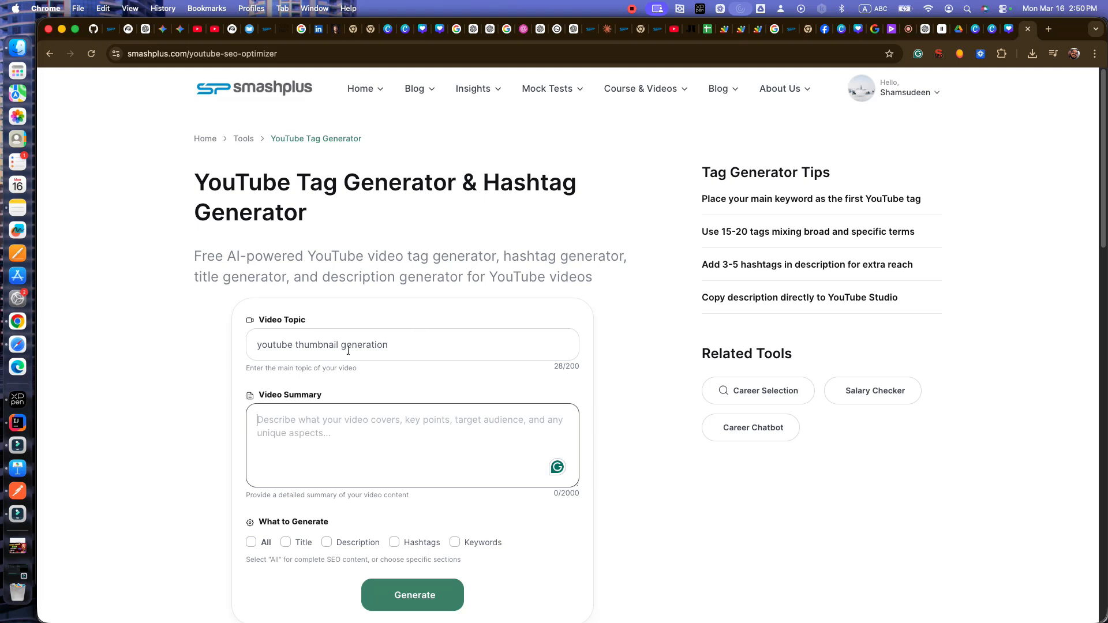
# Enter the video summary "youtube thumbnail generation using canva and chatgpt", choose All content types and generate the SEO content.
pyautogui.write('youtube thumbnail generation')
pyautogui.write('using canv')
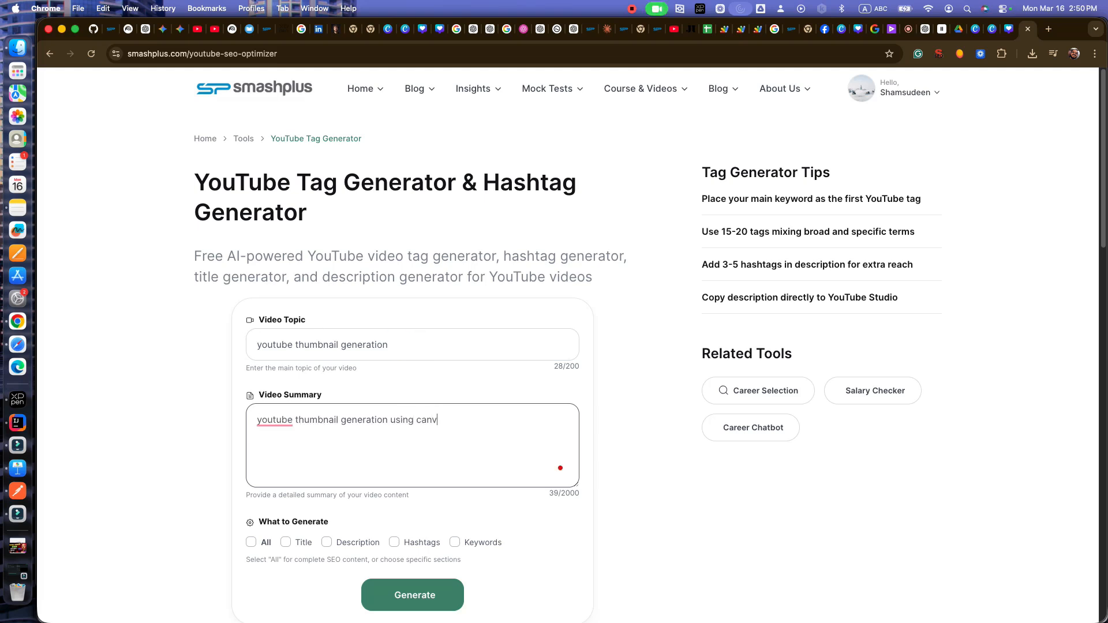
pyautogui.write('a and cha')
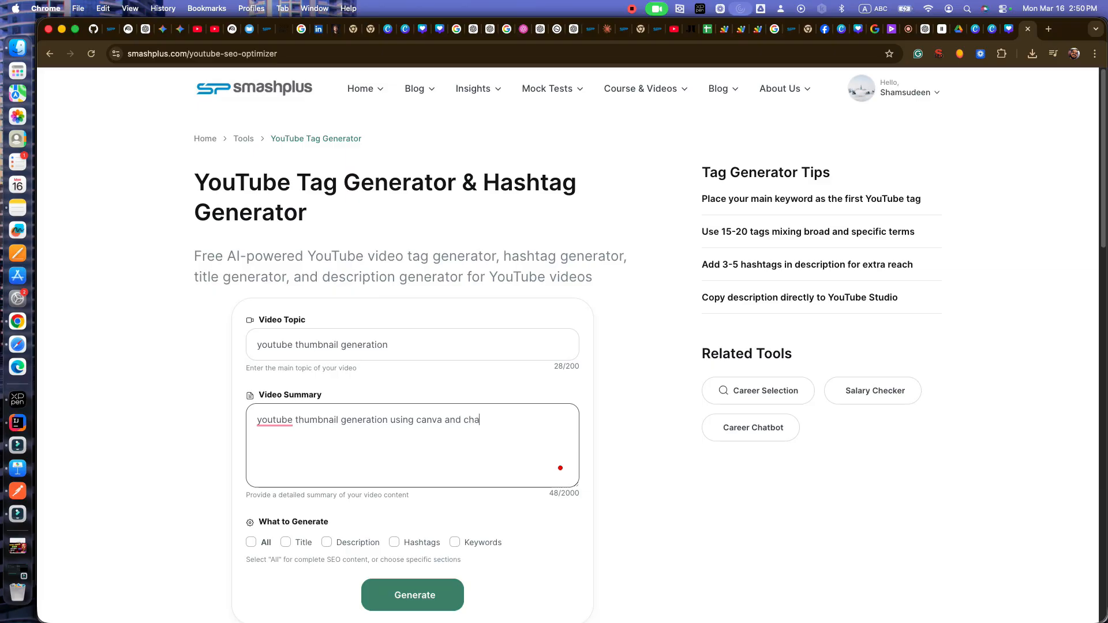
pyautogui.write('tgpt')
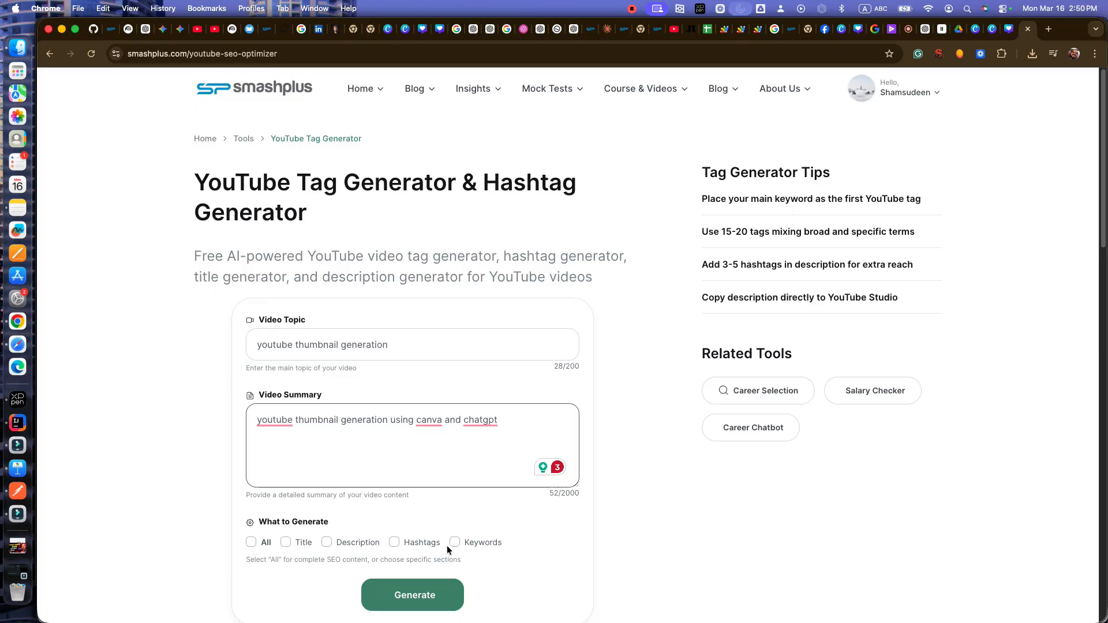
pyautogui.click(251, 542)
pyautogui.click(420, 599)
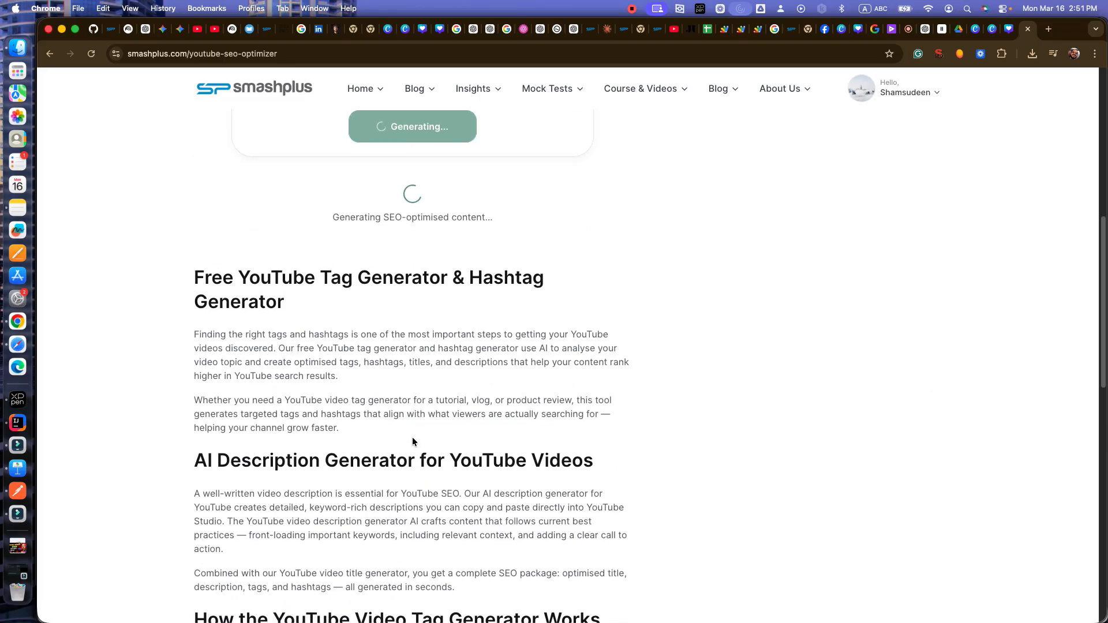
# Review the generated YouTube title, video description, hashtags and keywords.
pyautogui.scroll(2, 415, 442)
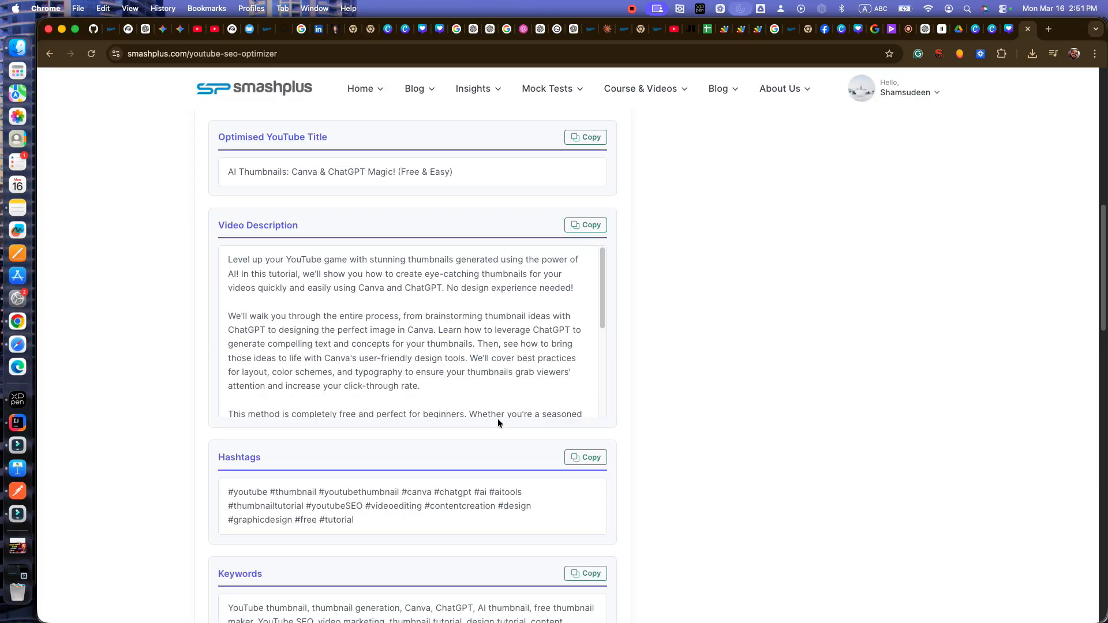
pyautogui.scroll(4, 522, 260)
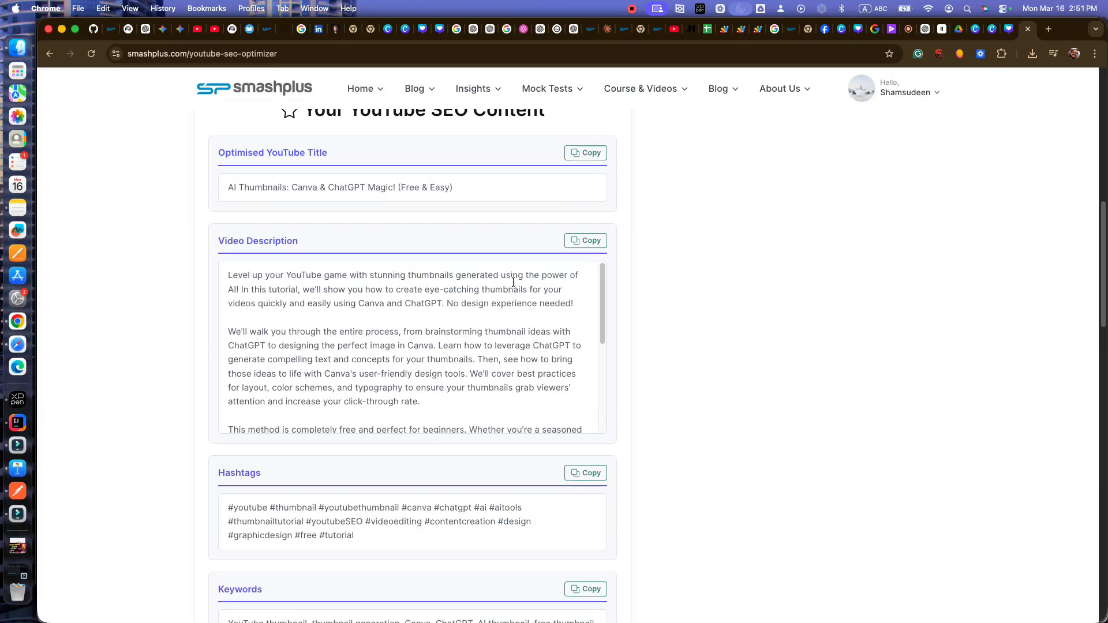
pyautogui.scroll(-4, 482, 379)
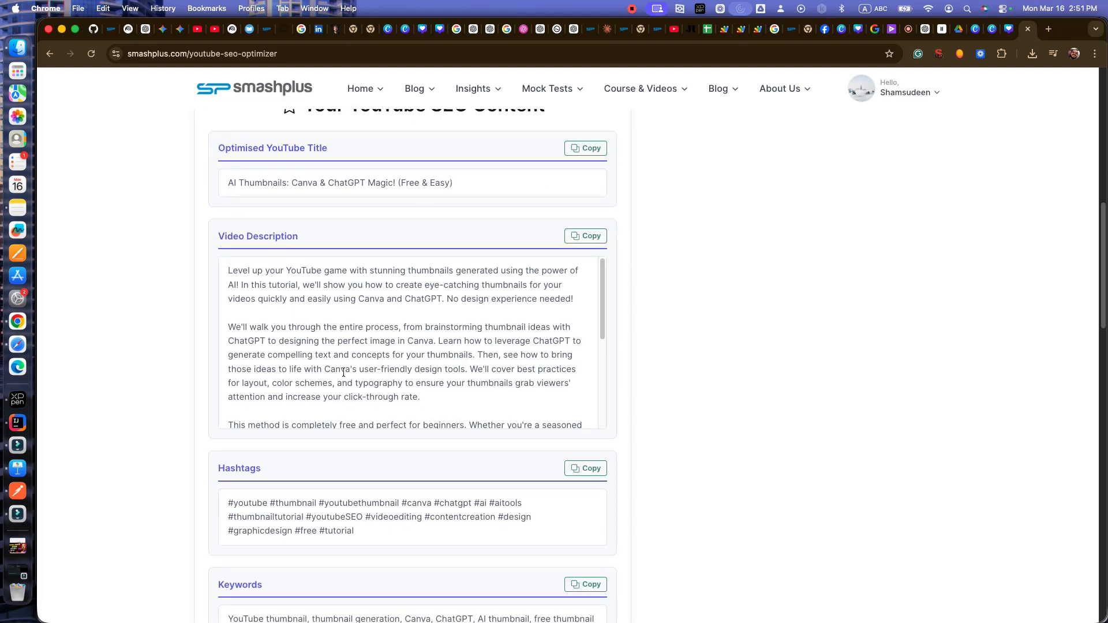
pyautogui.scroll(-6, 343, 372)
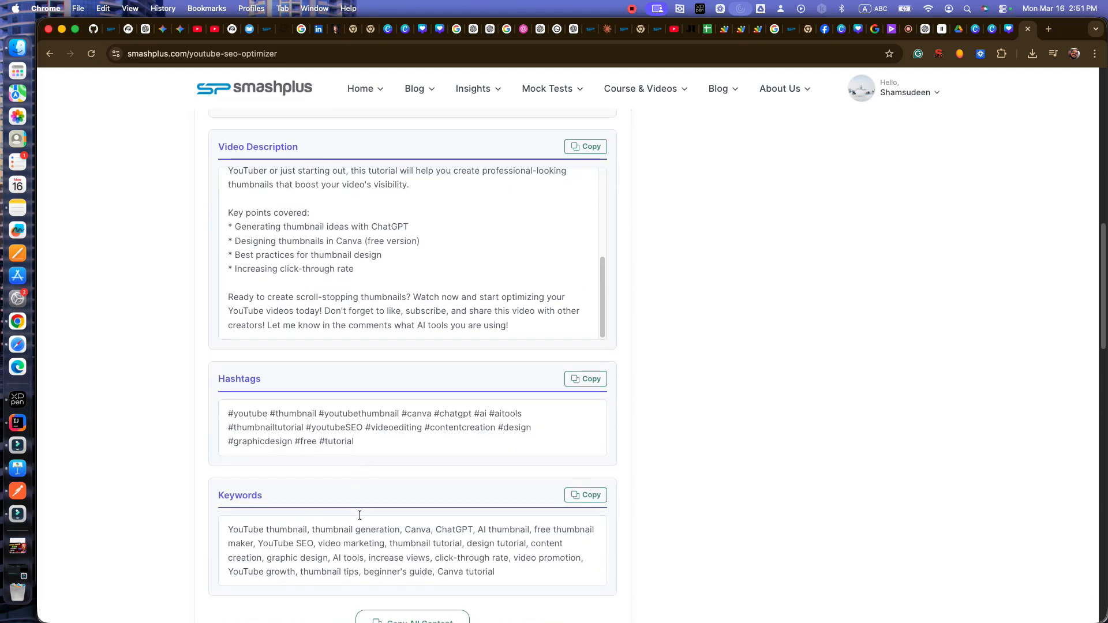
pyautogui.scroll(-2, 346, 513)
pyautogui.scroll(4, 319, 514)
pyautogui.scroll(10, 319, 510)
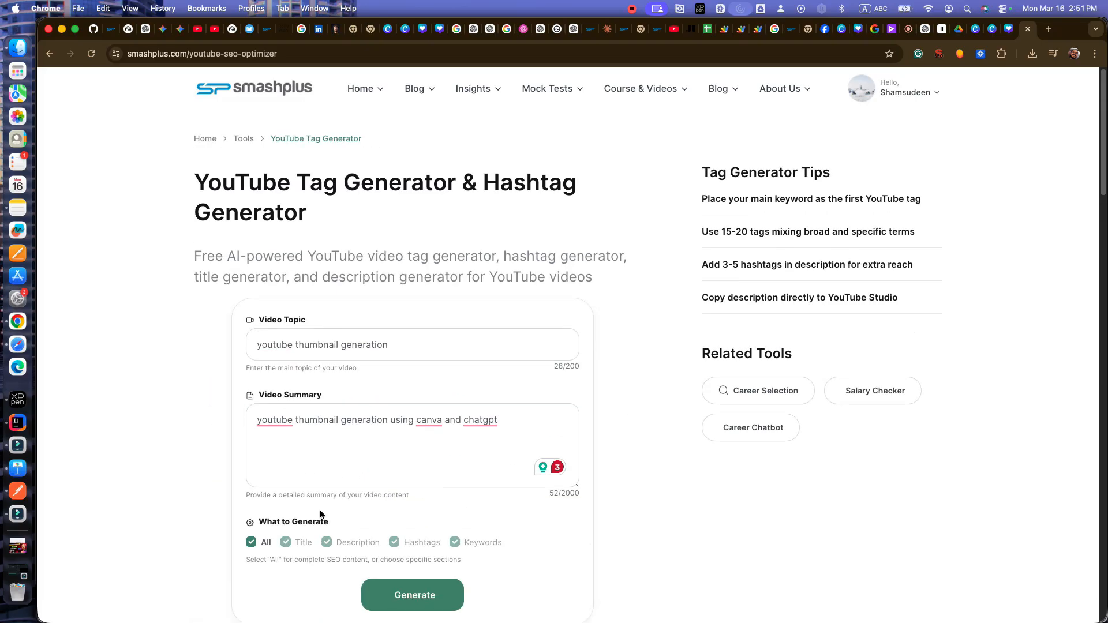